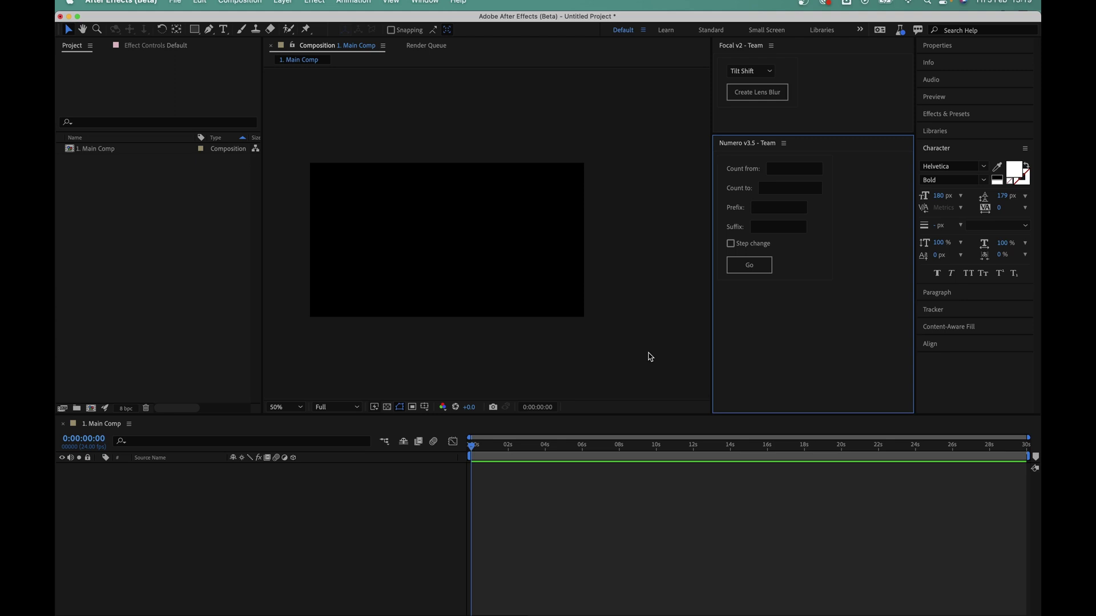
Build a Numero counter from 0 to 1000 in Main Comp and scrub to preview it.
{"action": "left_click", "coordinate": [272, 535]}
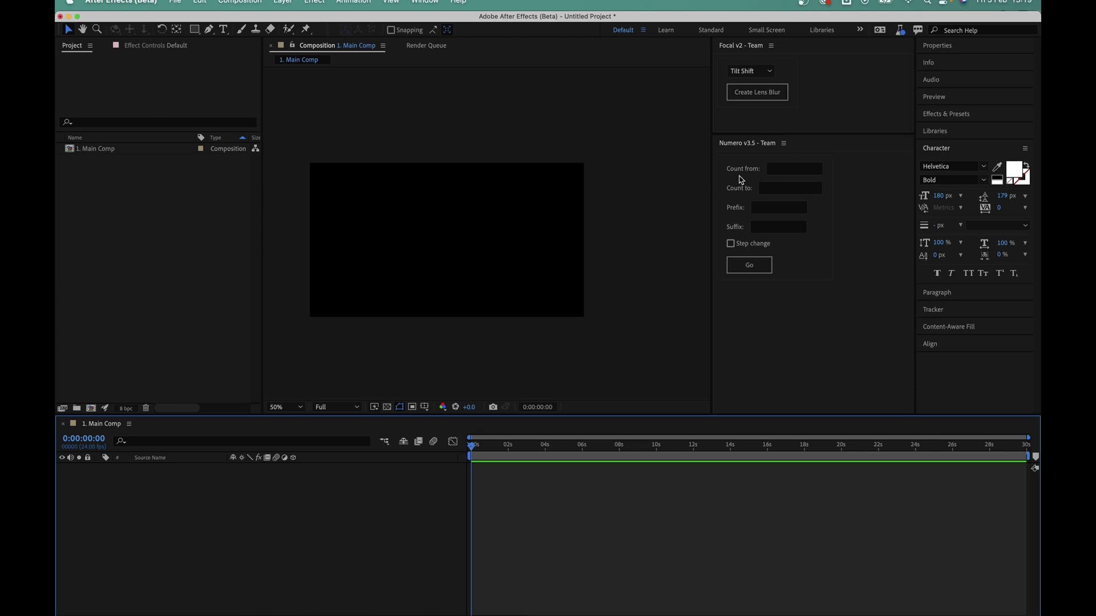
{"action": "left_click", "coordinate": [791, 170]}
{"action": "type", "text": "0"}
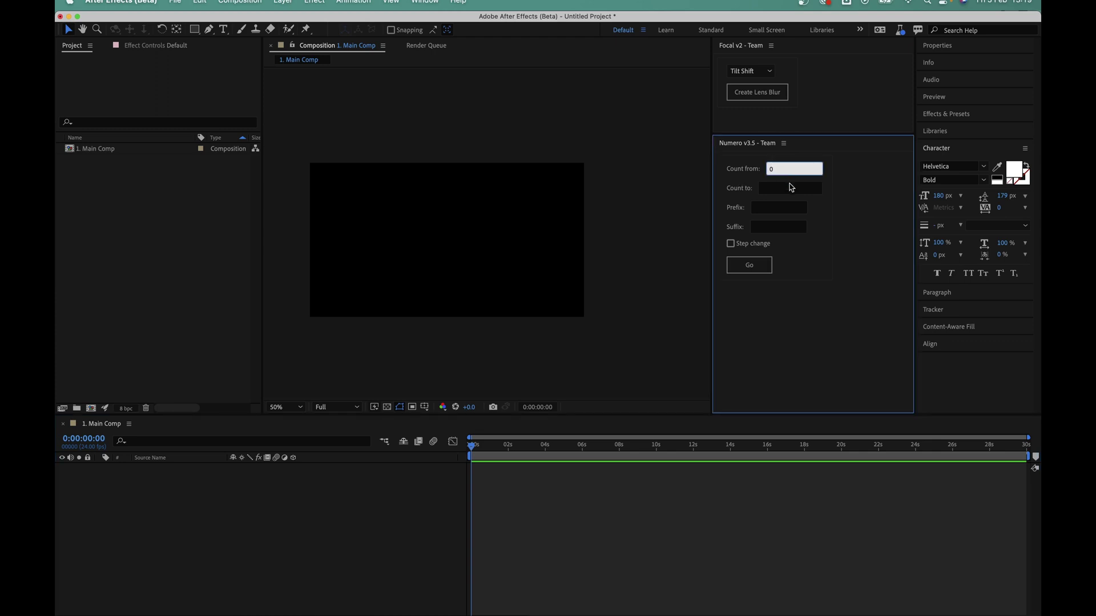
{"action": "left_click", "coordinate": [791, 191]}
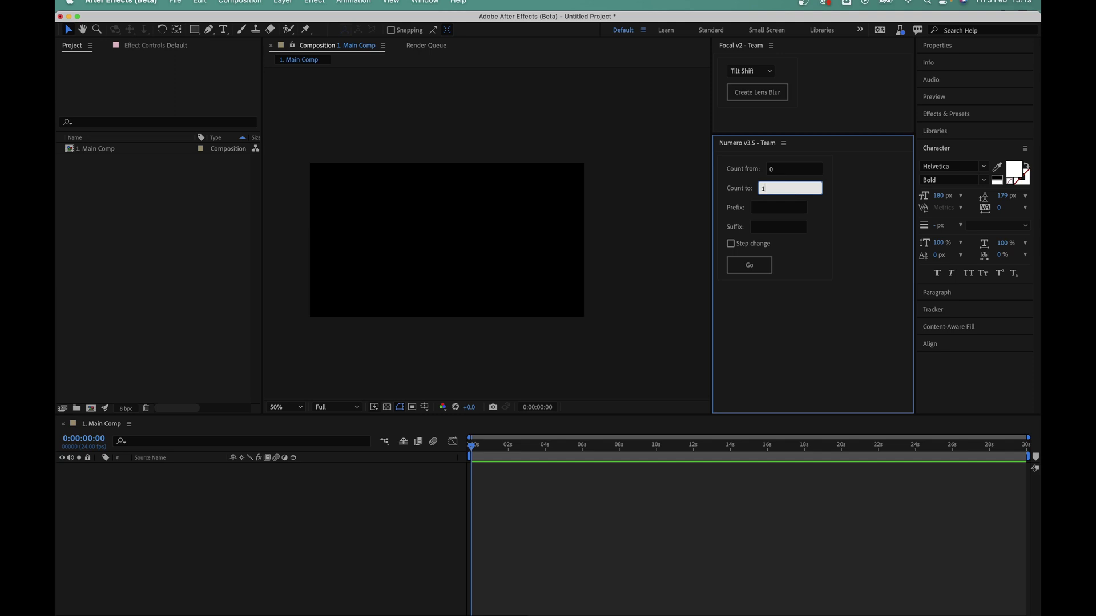
{"action": "type", "text": "1000"}
{"action": "left_click", "coordinate": [755, 268]}
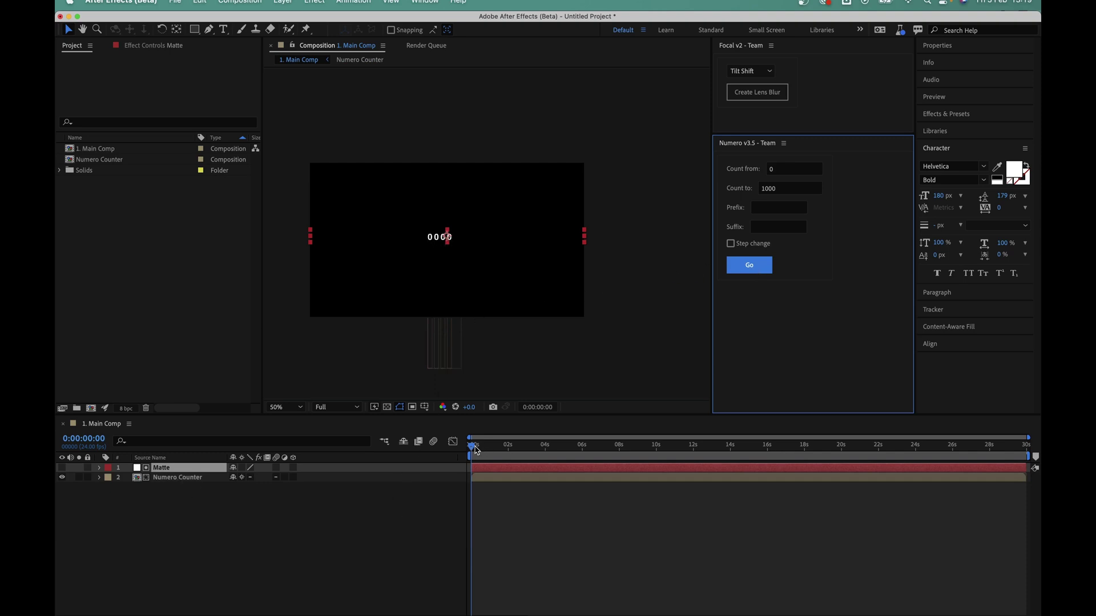
{"action": "left_click_drag", "start_coordinate": [476, 450], "coordinate": [531, 448]}
Undo the first counter and build a new Numero counter running from 1000 to 5000.
{"action": "key", "text": "super+z"}
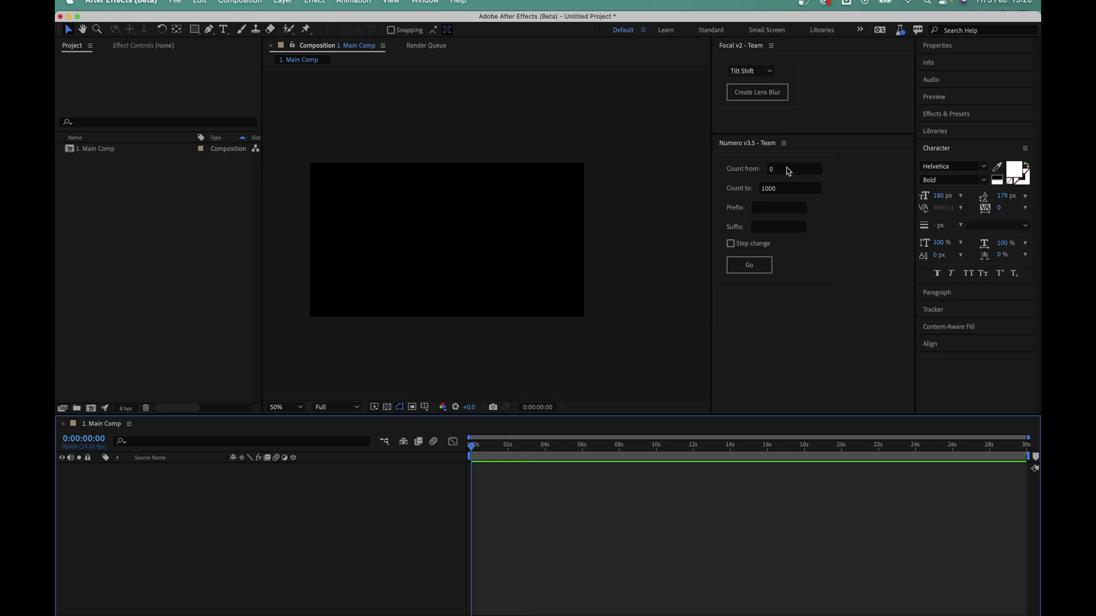
{"action": "left_click", "coordinate": [788, 171]}
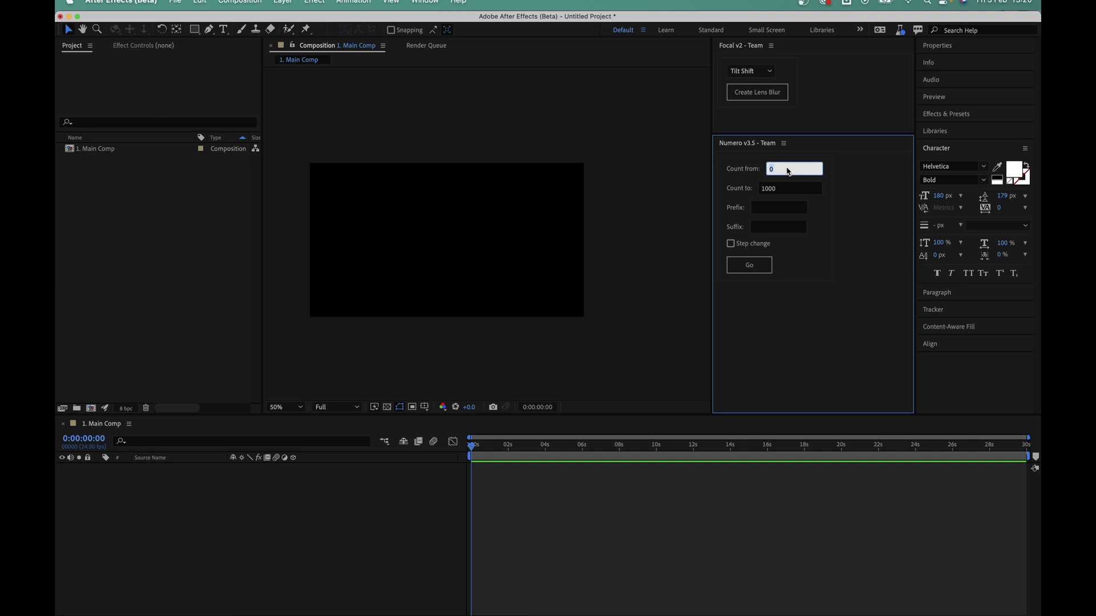
{"action": "type", "text": "1000"}
{"action": "key", "text": "Tab"}
{"action": "type", "text": "5000"}
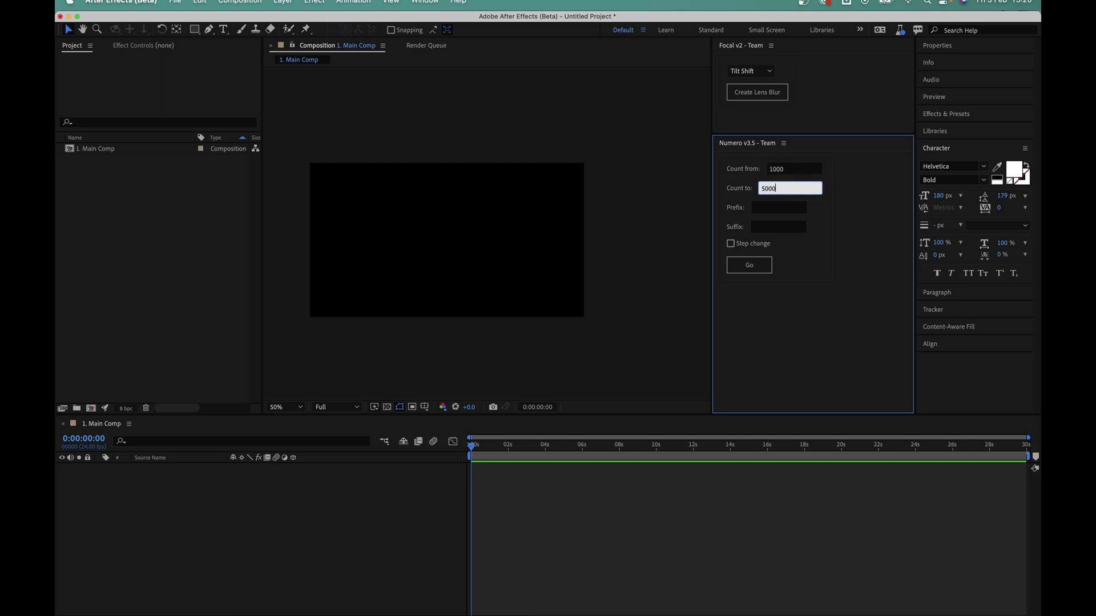
{"action": "left_click", "coordinate": [820, 217]}
{"action": "left_click", "coordinate": [744, 267]}
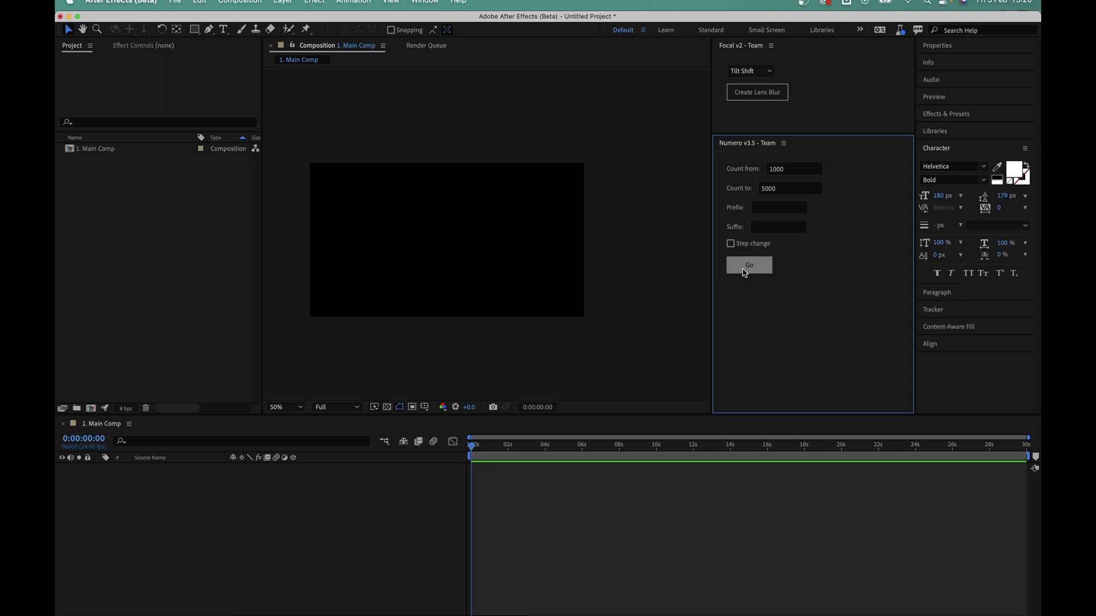
Play back and scrub the 1000–5000 count to check its timing.
{"action": "left_click", "coordinate": [475, 451]}
{"action": "key", "text": "space"}
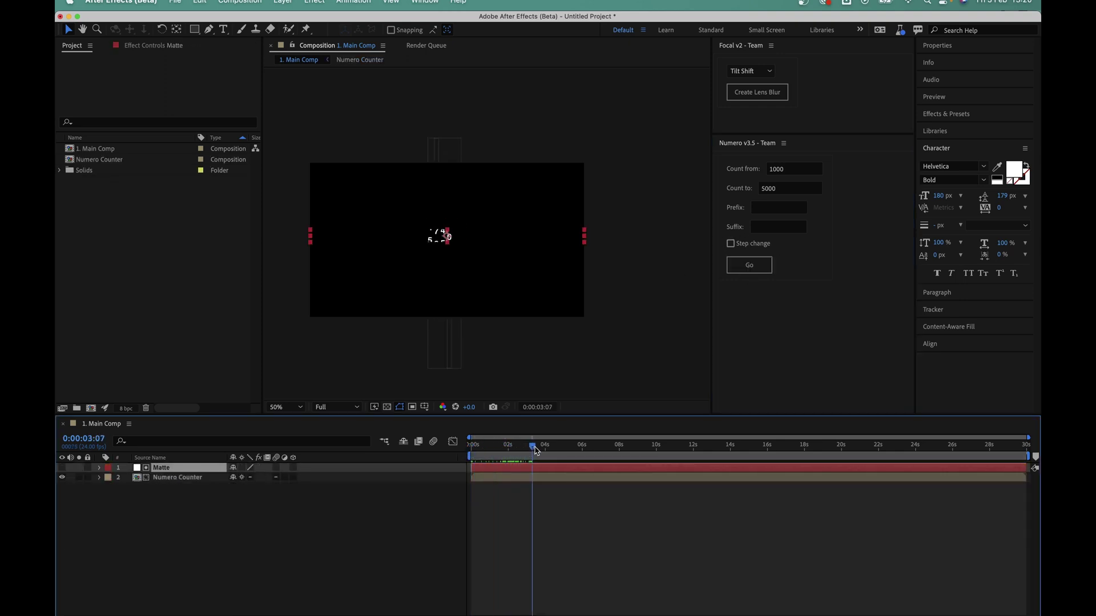
{"action": "left_click", "coordinate": [431, 527]}
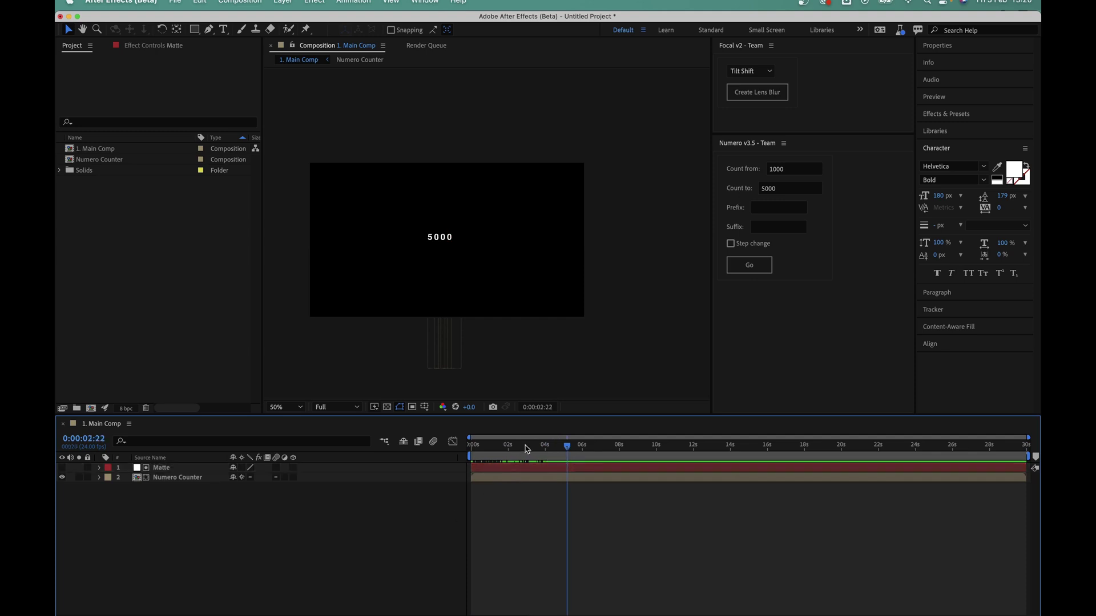
{"action": "left_click_drag", "start_coordinate": [524, 449], "coordinate": [454, 455]}
Undo and rebuild the counter counting down from 5000 to 1000, then scrub to check it.
{"action": "key", "text": "super+z"}
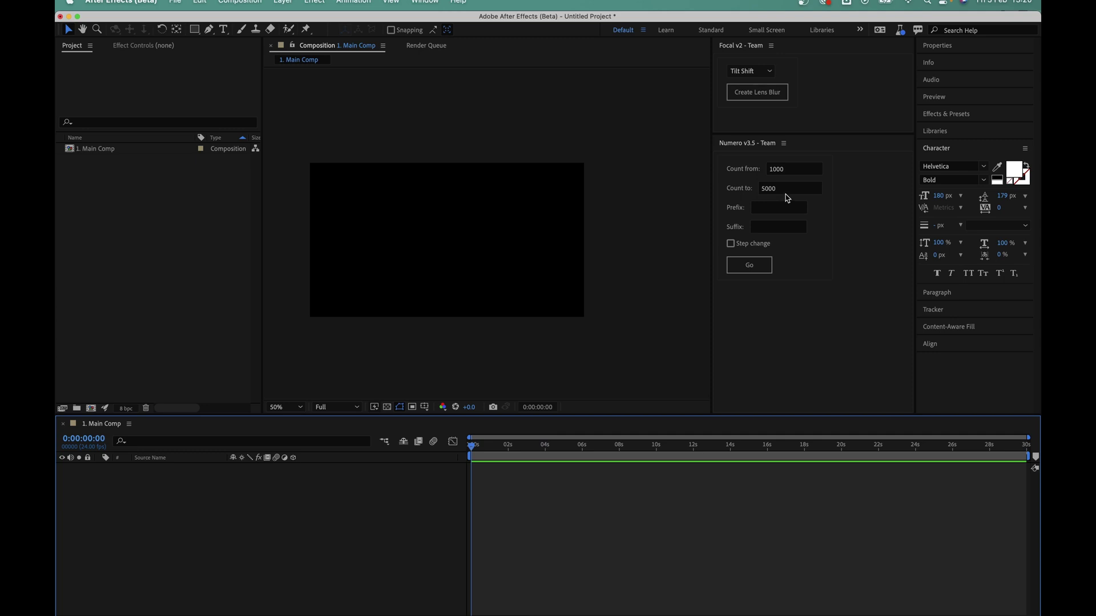
{"action": "left_click", "coordinate": [776, 170]}
{"action": "double_click", "coordinate": [776, 171]}
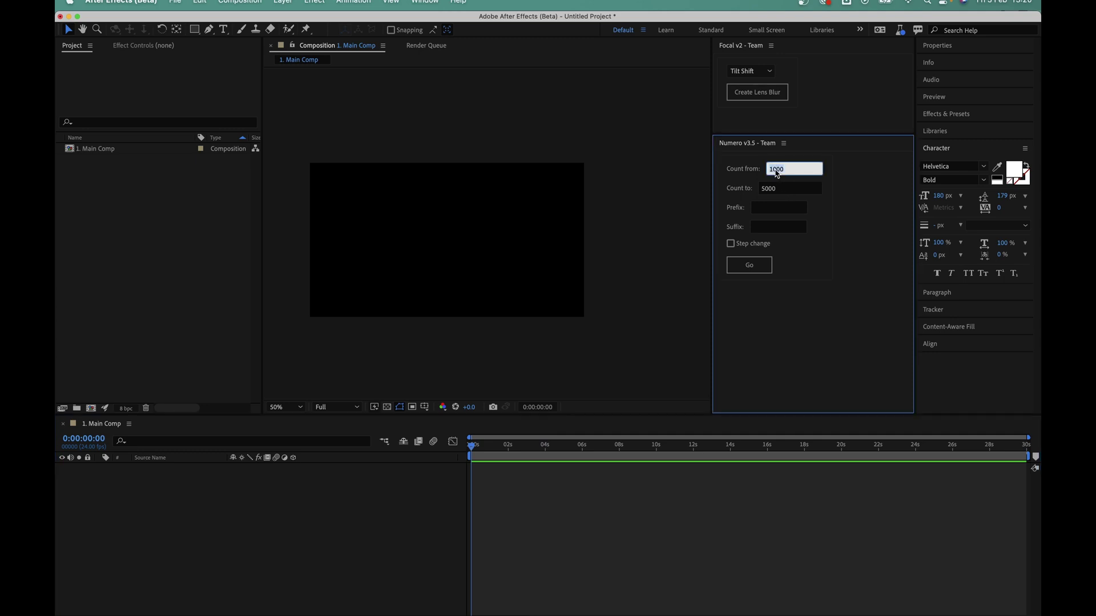
{"action": "type", "text": "5000"}
{"action": "left_click", "coordinate": [766, 189]}
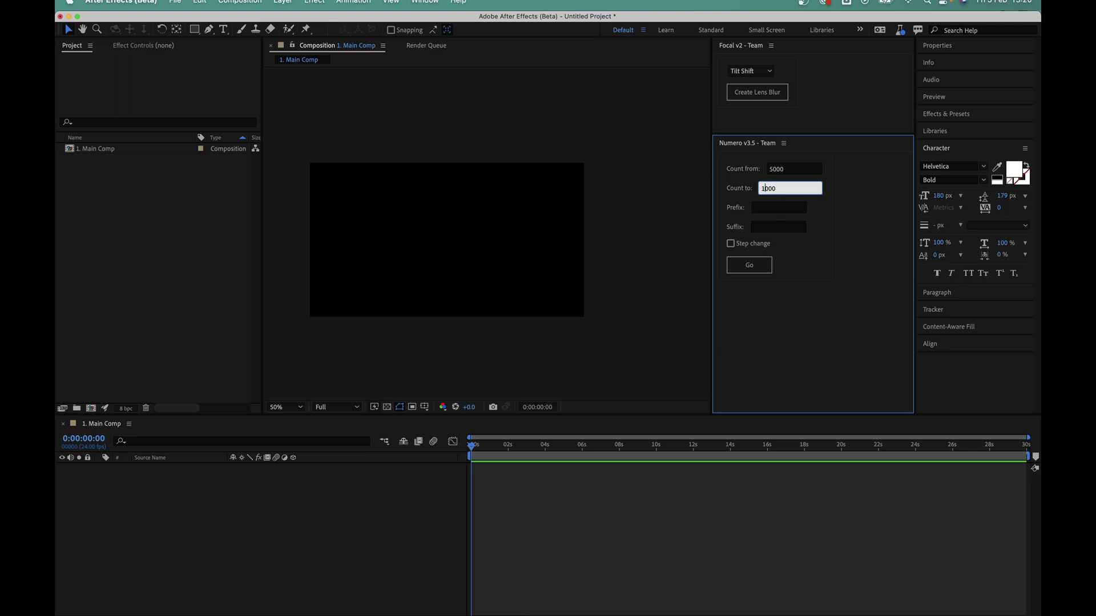
{"action": "type", "text": "1"}
{"action": "left_click", "coordinate": [818, 284]}
{"action": "left_click", "coordinate": [754, 273]}
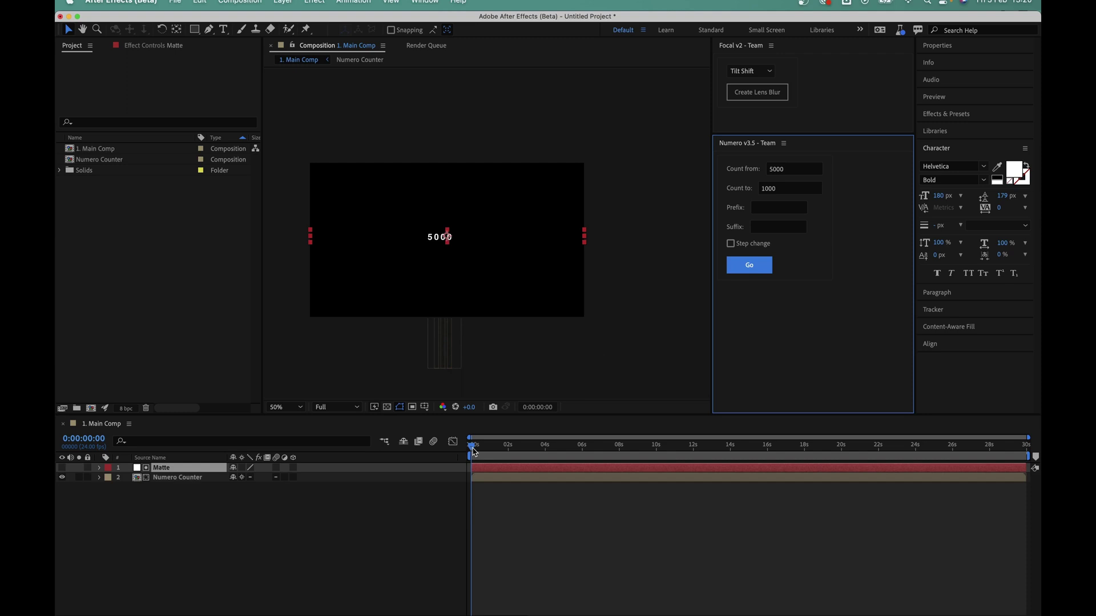
{"action": "left_click", "coordinate": [393, 536]}
{"action": "mouse_move", "coordinate": [472, 451]}
{"action": "left_mouse_down"}
{"action": "mouse_move", "coordinate": [560, 455]}
{"action": "mouse_move", "coordinate": [459, 459]}
{"action": "left_mouse_up"}
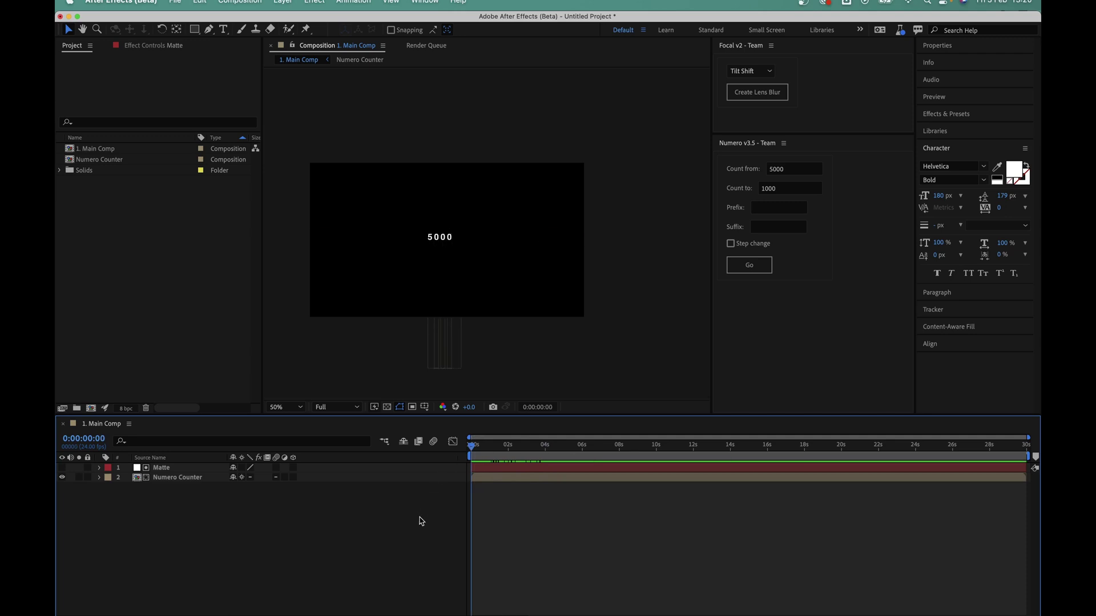
Undo the 5000–1000 countdown counter so Main Comp is empty.
{"action": "key", "text": "super+z"}
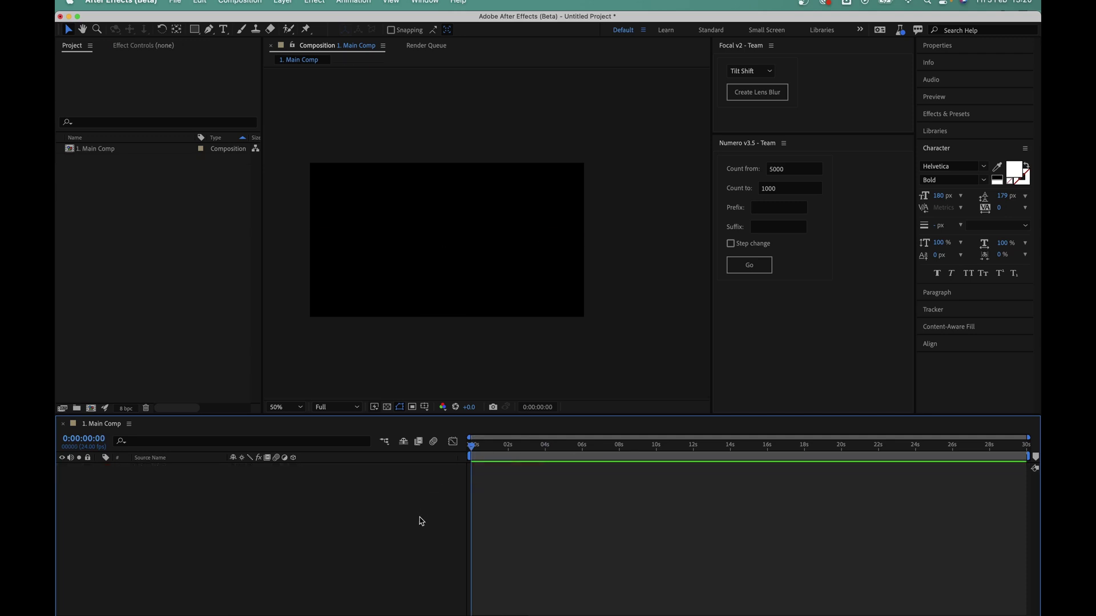
Build a counter from 0 to 1,000 with a £ prefix and scrub to preview it.
{"action": "left_click", "coordinate": [796, 173]}
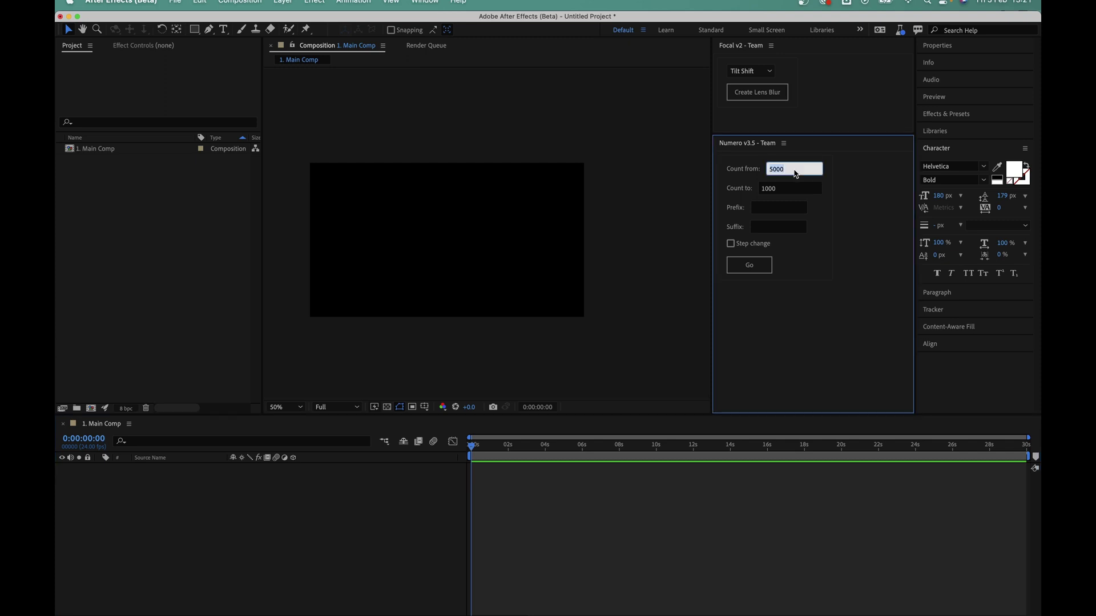
{"action": "type", "text": "0"}
{"action": "left_click", "coordinate": [795, 188]}
{"action": "type", "text": ","}
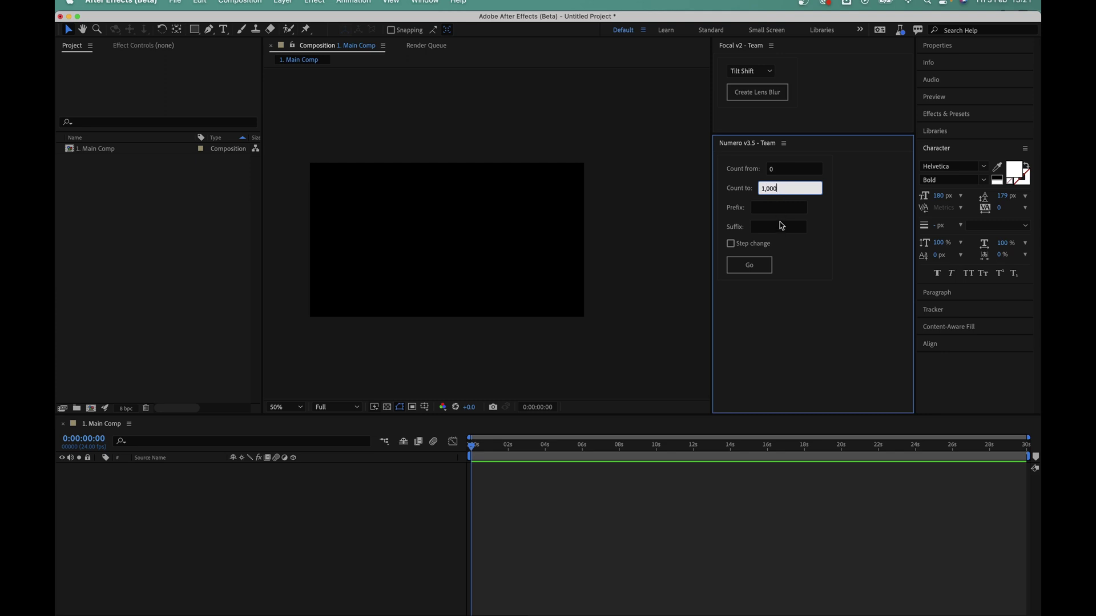
{"action": "left_click", "coordinate": [788, 210]}
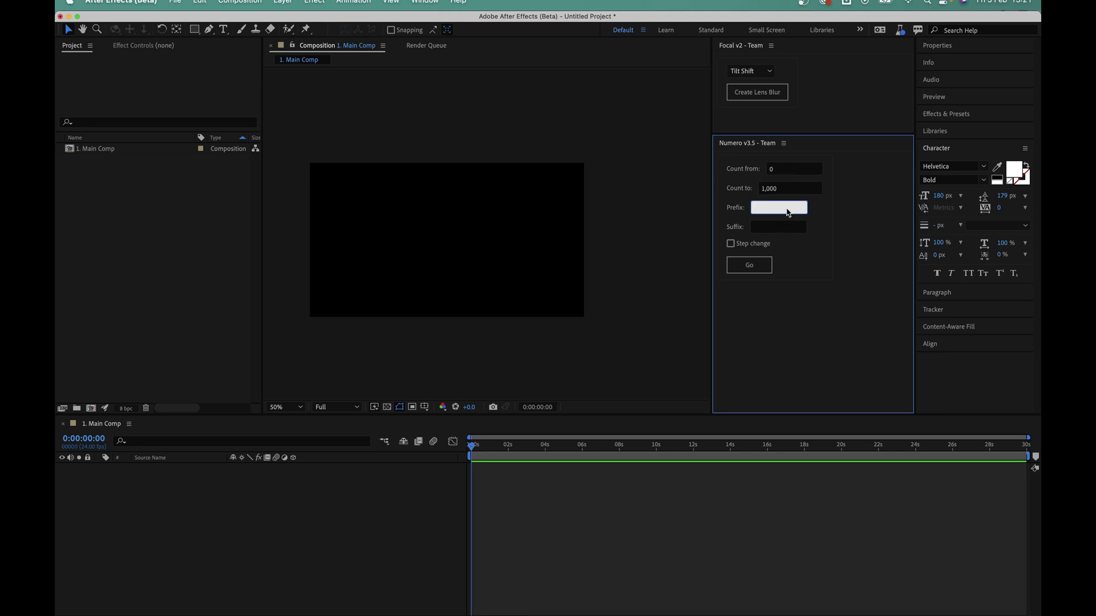
{"action": "type", "text": "£"}
{"action": "key", "text": "Return"}
{"action": "left_click", "coordinate": [762, 267]}
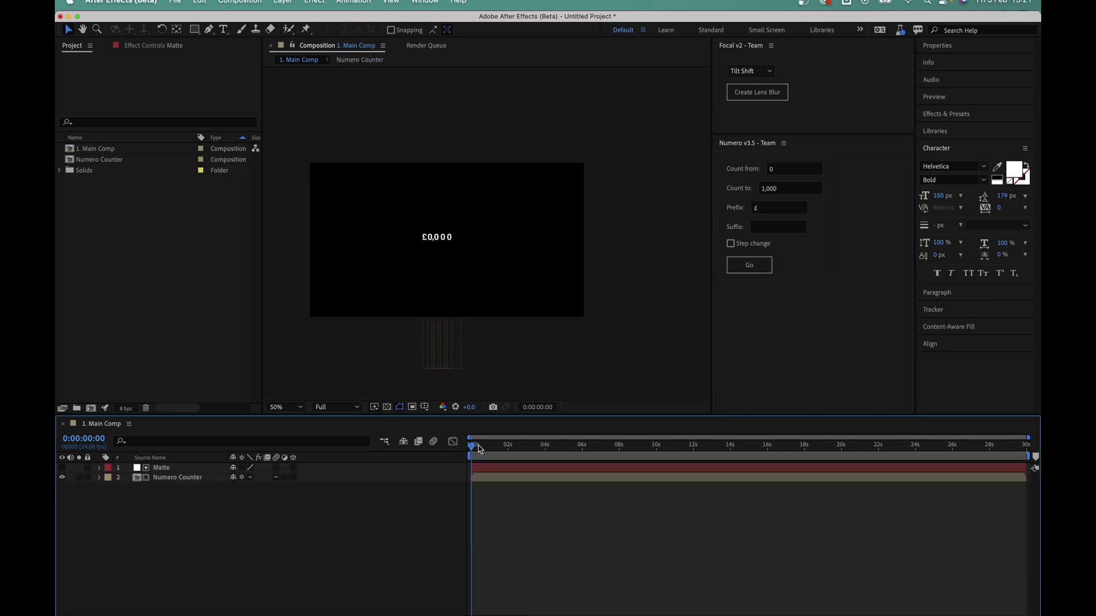
{"action": "left_click_drag", "start_coordinate": [471, 448], "coordinate": [559, 450]}
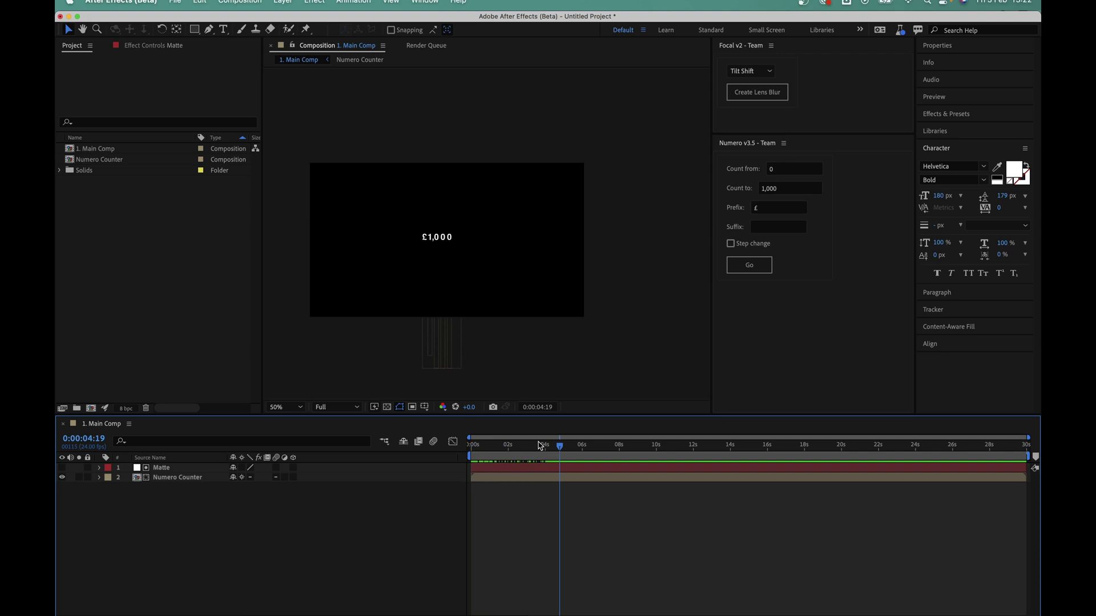
{"action": "mouse_move", "coordinate": [540, 445]}
{"action": "left_mouse_down"}
{"action": "mouse_move", "coordinate": [460, 452]}
{"action": "mouse_move", "coordinate": [558, 455]}
{"action": "left_mouse_up"}
Undo, then rebuild the counter ending at 1,000.00 with a 'p' suffix and preview to £1,000.00p.
{"action": "key", "text": "super+z"}
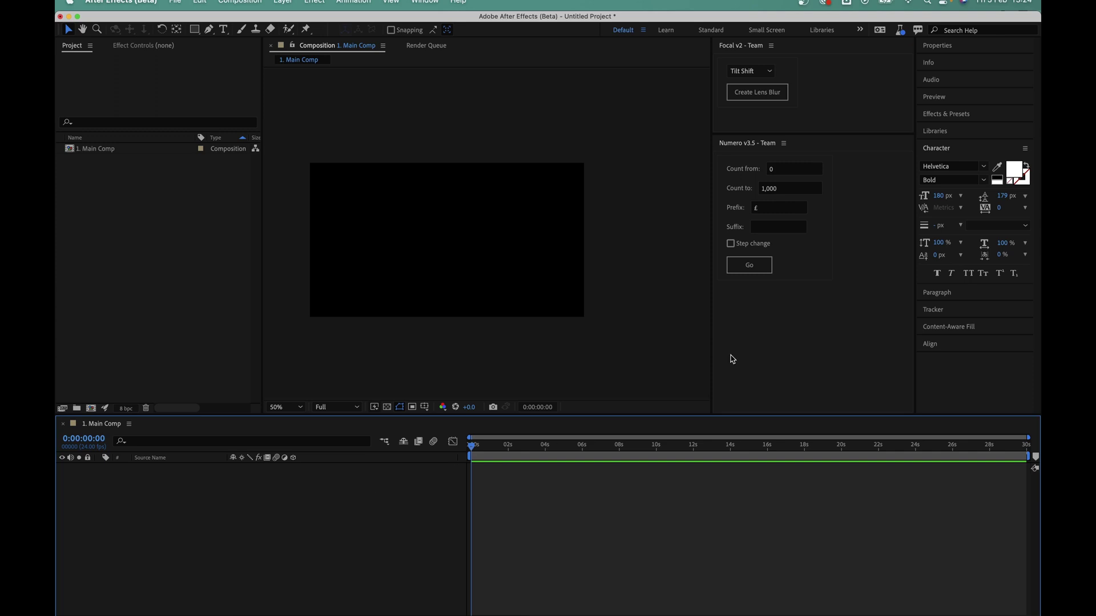
{"action": "left_click", "coordinate": [792, 190]}
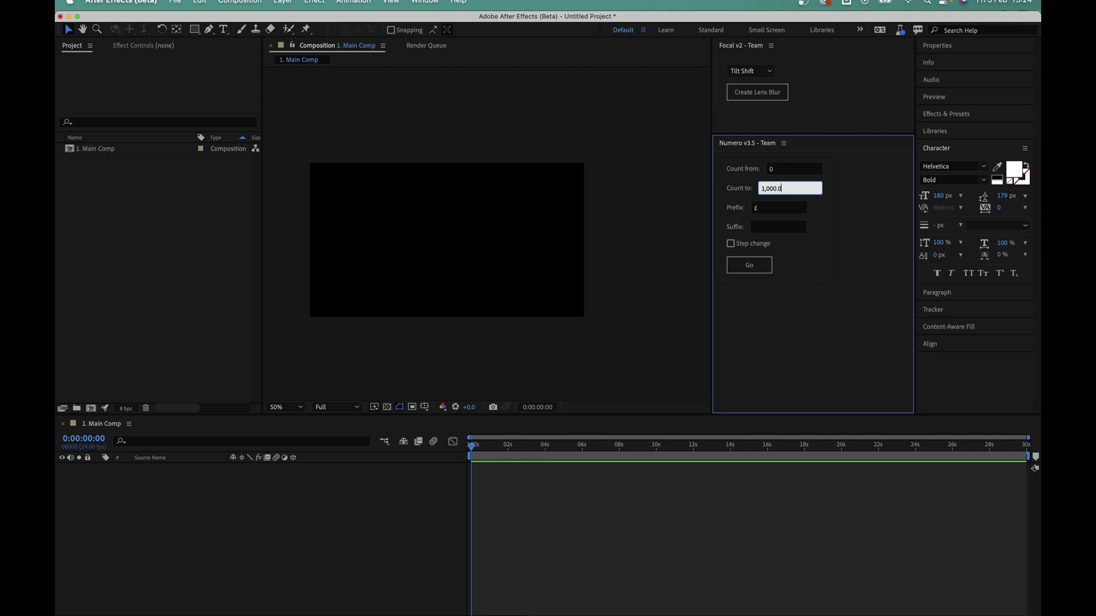
{"action": "left_click", "coordinate": [823, 216]}
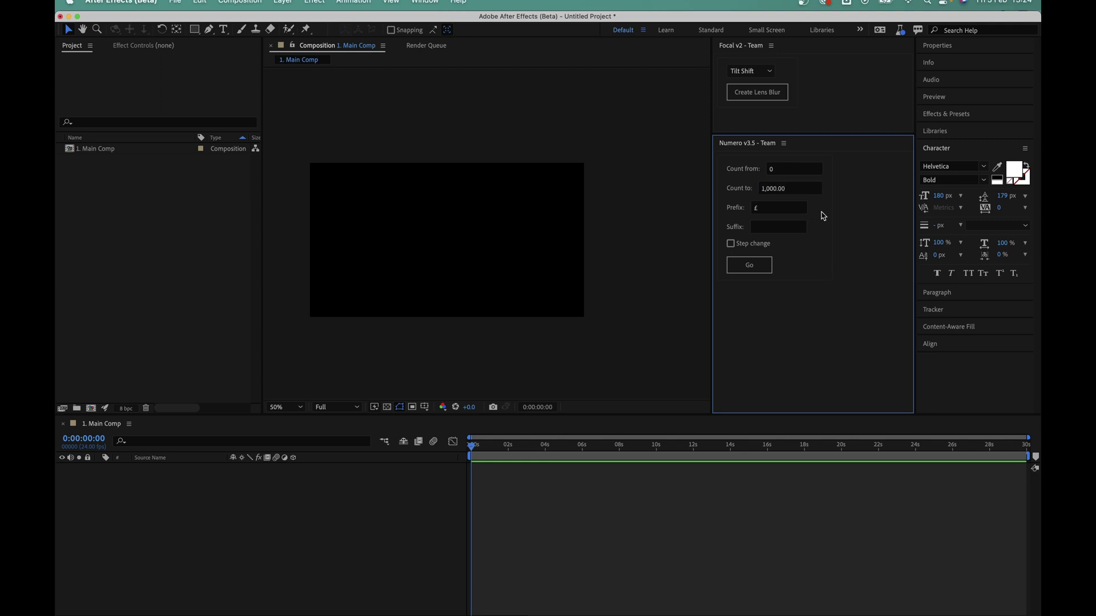
{"action": "left_click", "coordinate": [789, 232]}
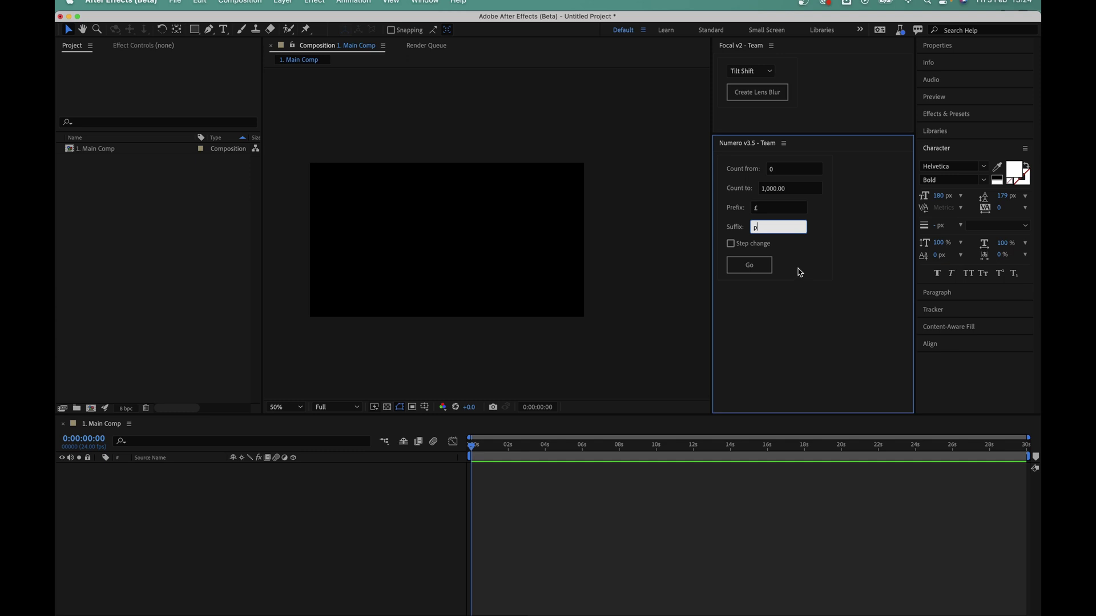
{"action": "type", "text": "p"}
{"action": "left_click", "coordinate": [749, 265]}
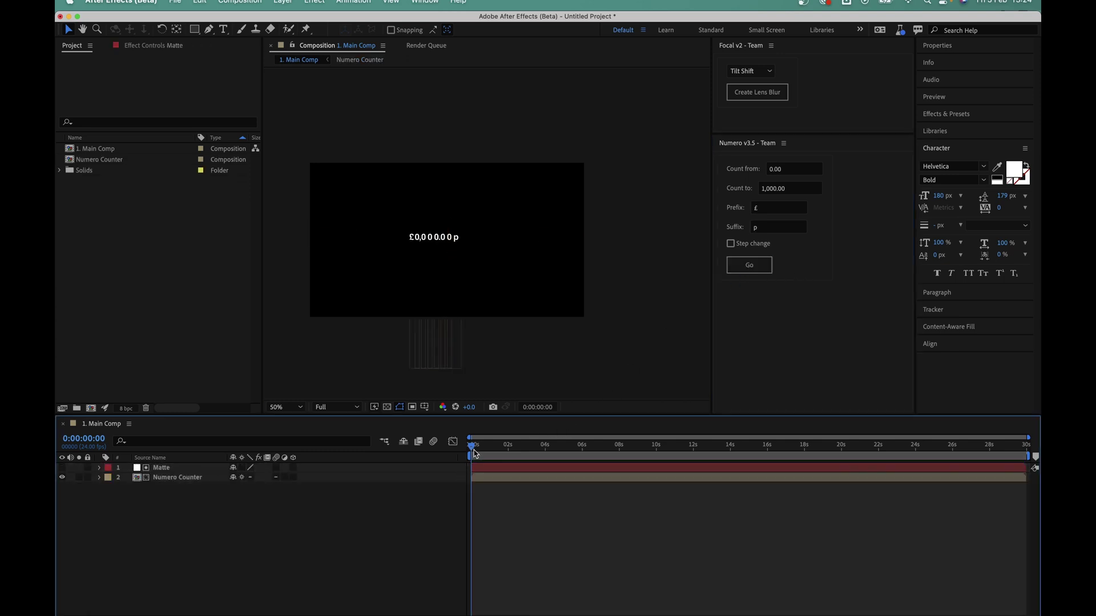
{"action": "left_click_drag", "start_coordinate": [473, 453], "coordinate": [561, 454]}
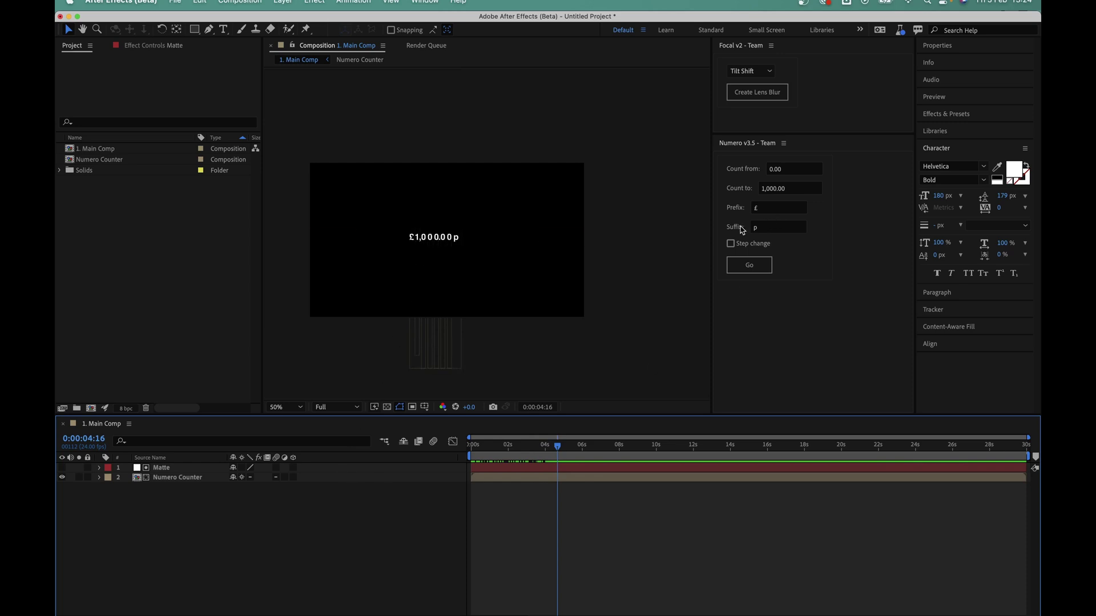
{"action": "left_click", "coordinate": [774, 229]}
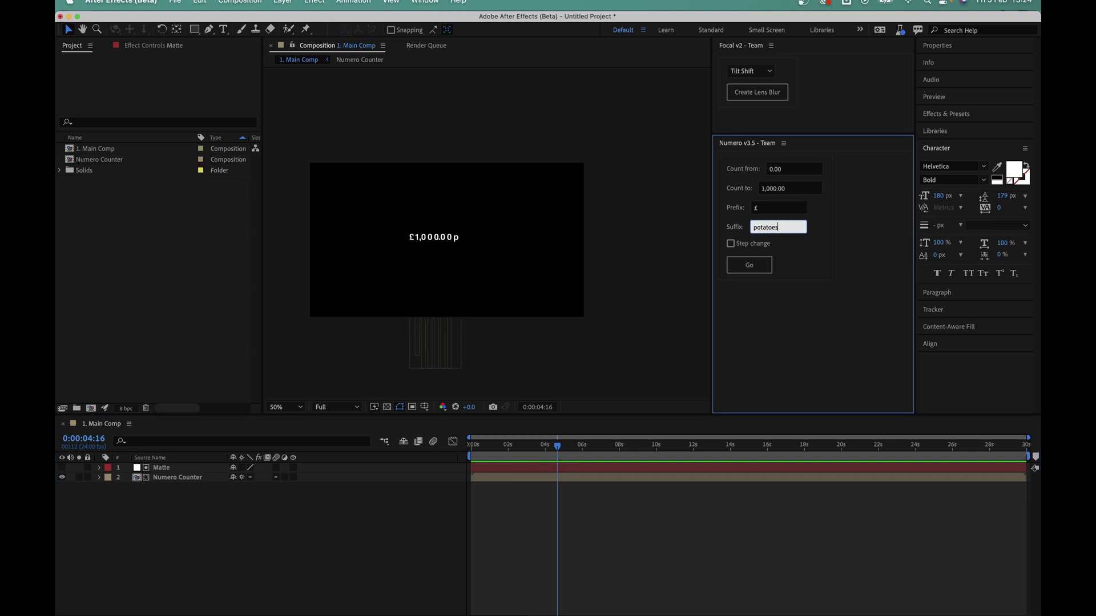
{"action": "left_click", "coordinate": [352, 507]}
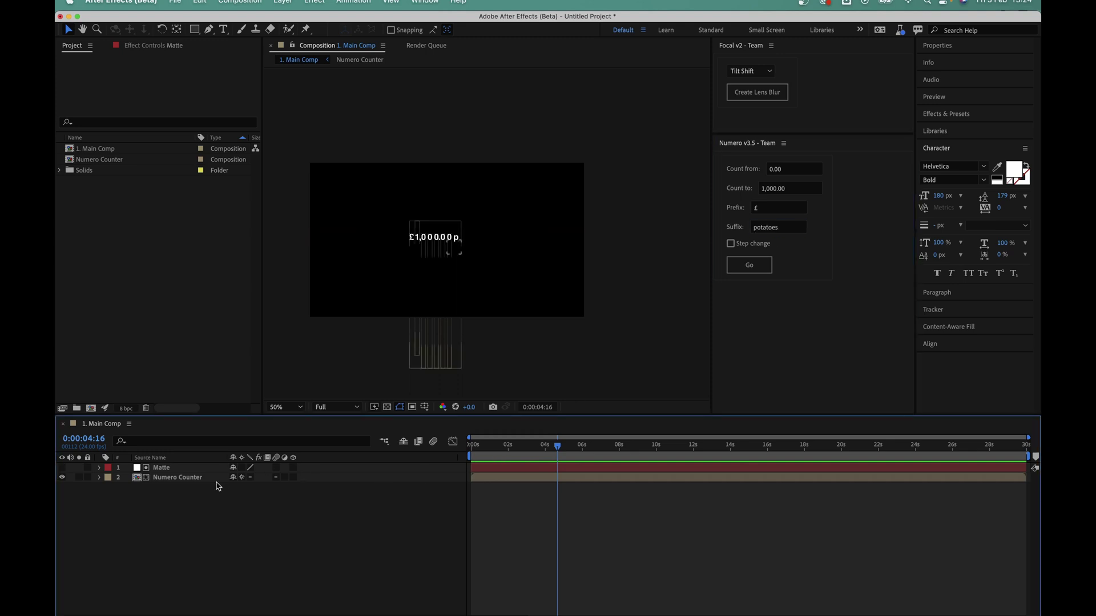
{"action": "left_click_drag", "start_coordinate": [218, 486], "coordinate": [331, 465]}
{"action": "key", "text": "Delete"}
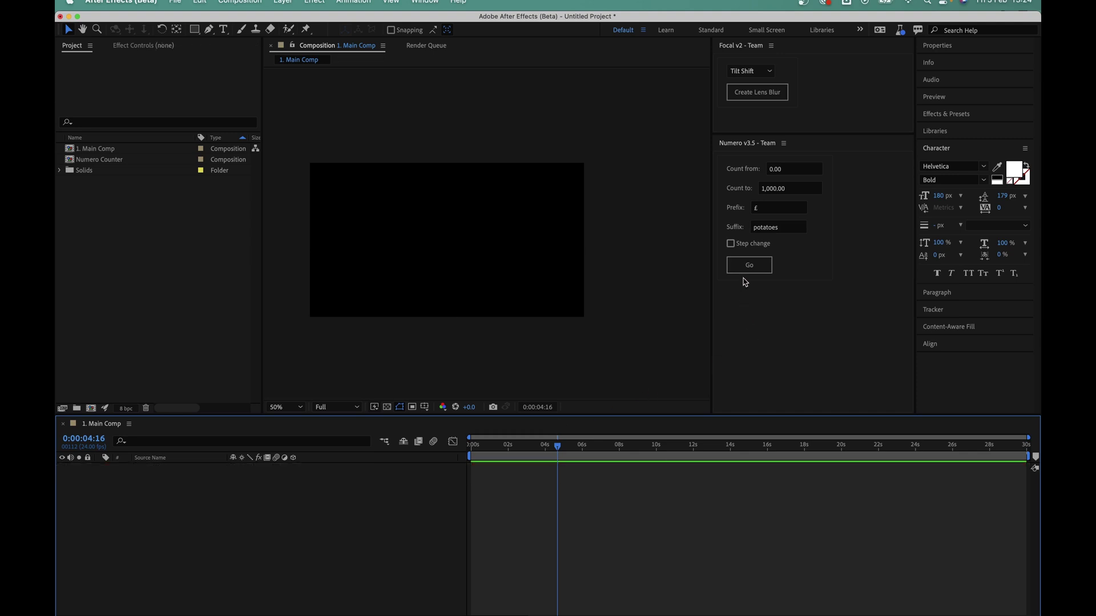
{"action": "left_click", "coordinate": [748, 266]}
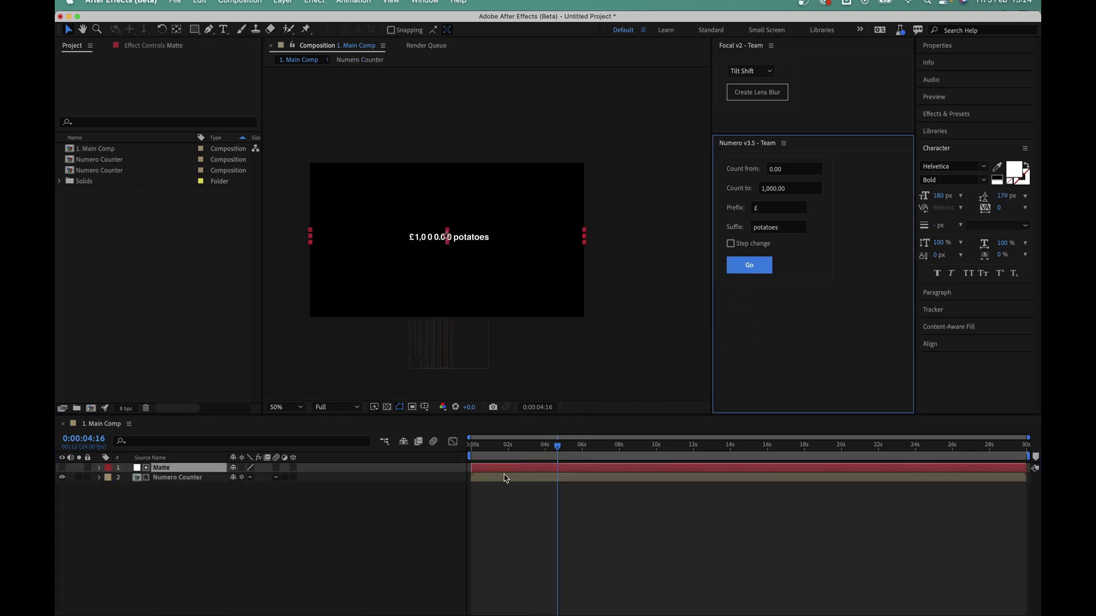
{"action": "left_click", "coordinate": [527, 449]}
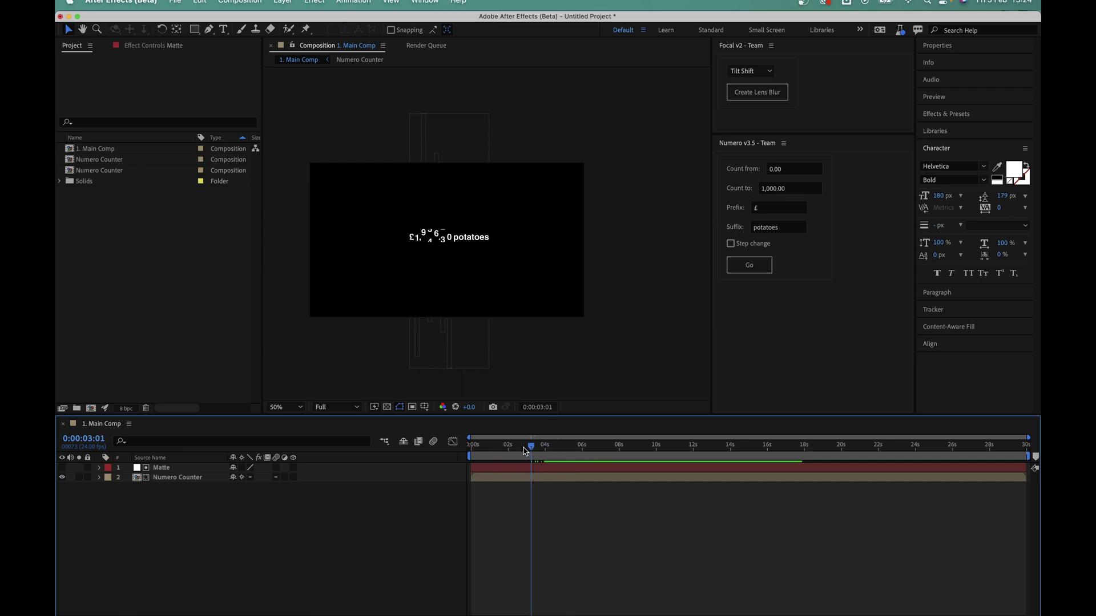
{"action": "left_click_drag", "start_coordinate": [525, 451], "coordinate": [460, 459]}
{"action": "key", "text": "space"}
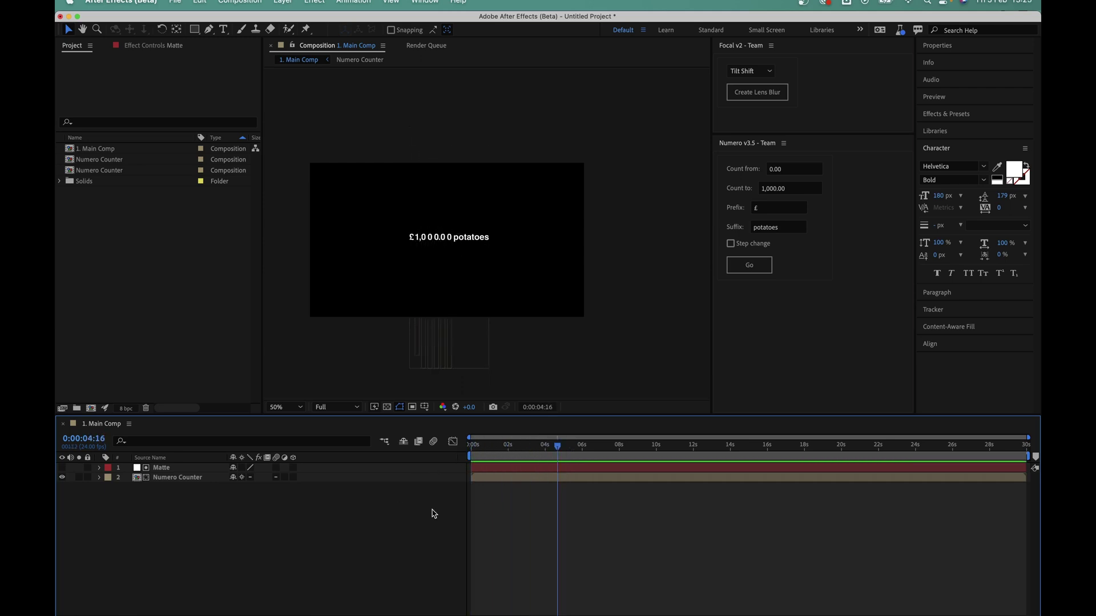
{"action": "left_click_drag", "start_coordinate": [551, 449], "coordinate": [458, 452]}
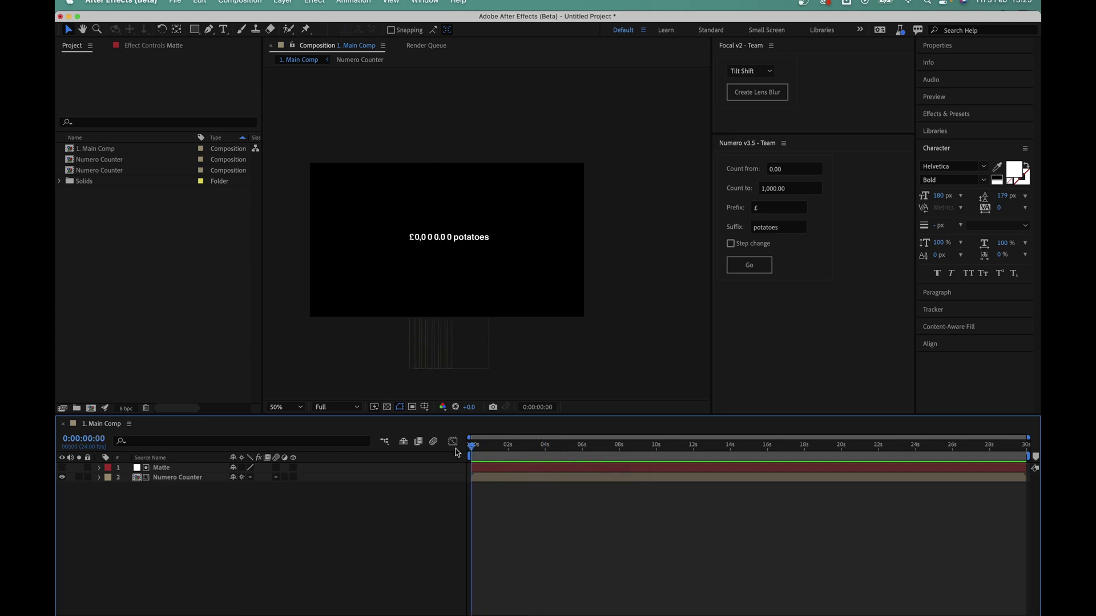
In the Numero Counter precomp, move Column 1 - Control's end Angle keyframe from 4 s to 10 s.
{"action": "double_click", "coordinate": [192, 480]}
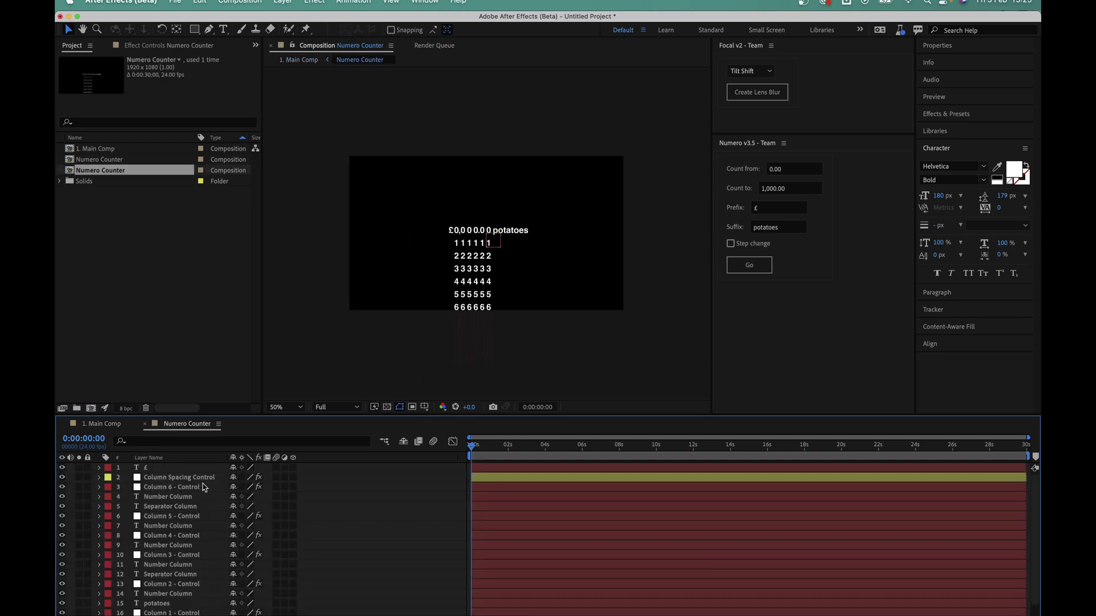
{"action": "scroll", "coordinate": [204, 487], "scroll_direction": "down", "scroll_amount": 1}
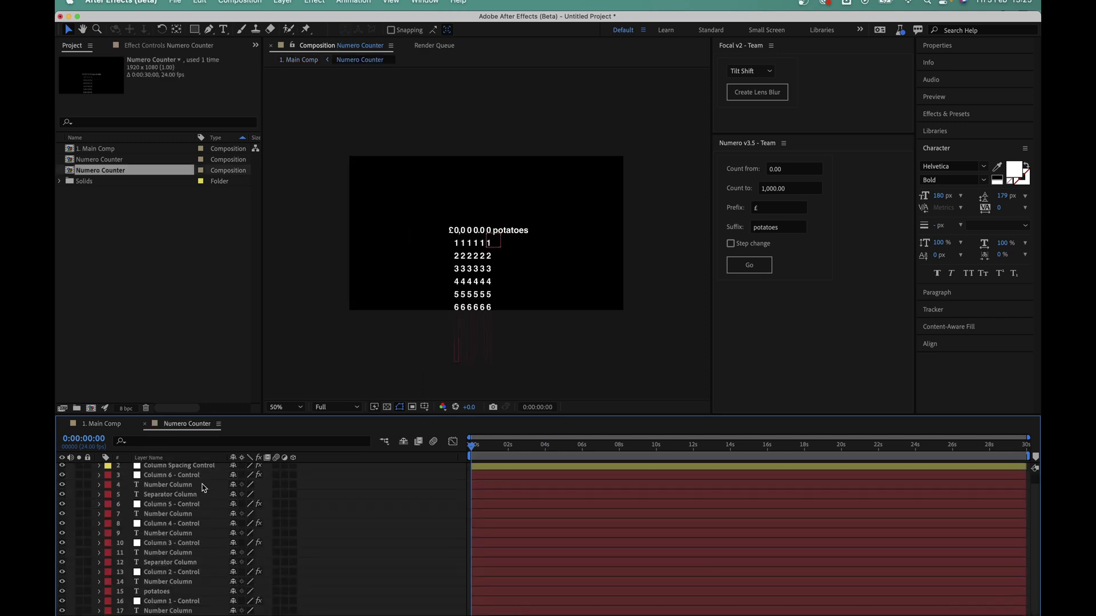
{"action": "left_click", "coordinate": [171, 602]}
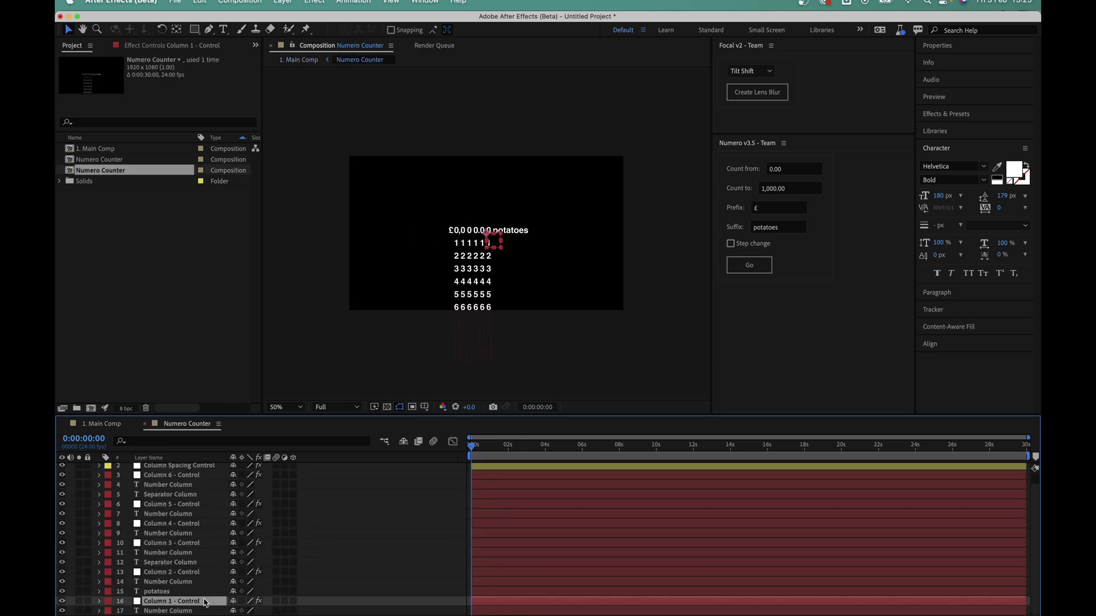
{"action": "key", "text": "u"}
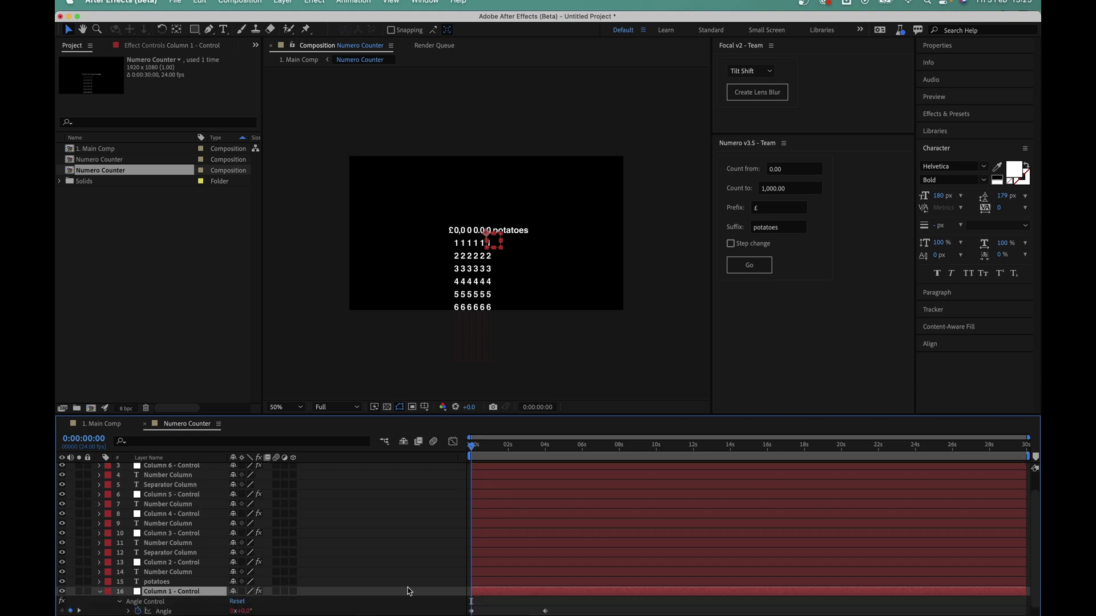
{"action": "scroll", "coordinate": [550, 595], "scroll_direction": "down", "scroll_amount": 1}
{"action": "left_click", "coordinate": [553, 605]}
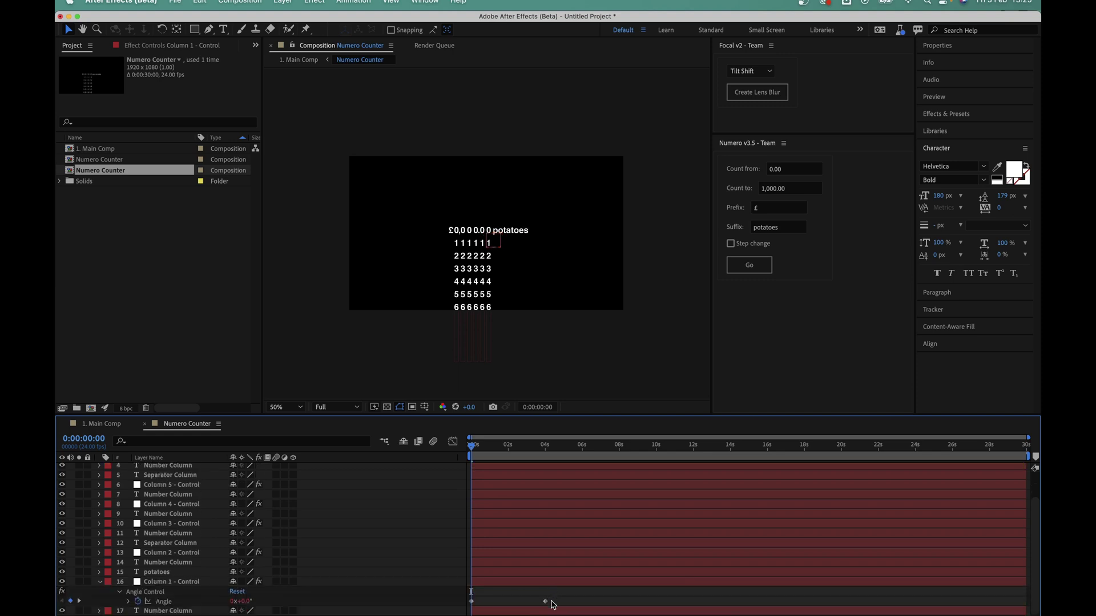
{"action": "mouse_move", "coordinate": [548, 604]}
{"action": "left_click_drag", "start_coordinate": [625, 449], "coordinate": [657, 455]}
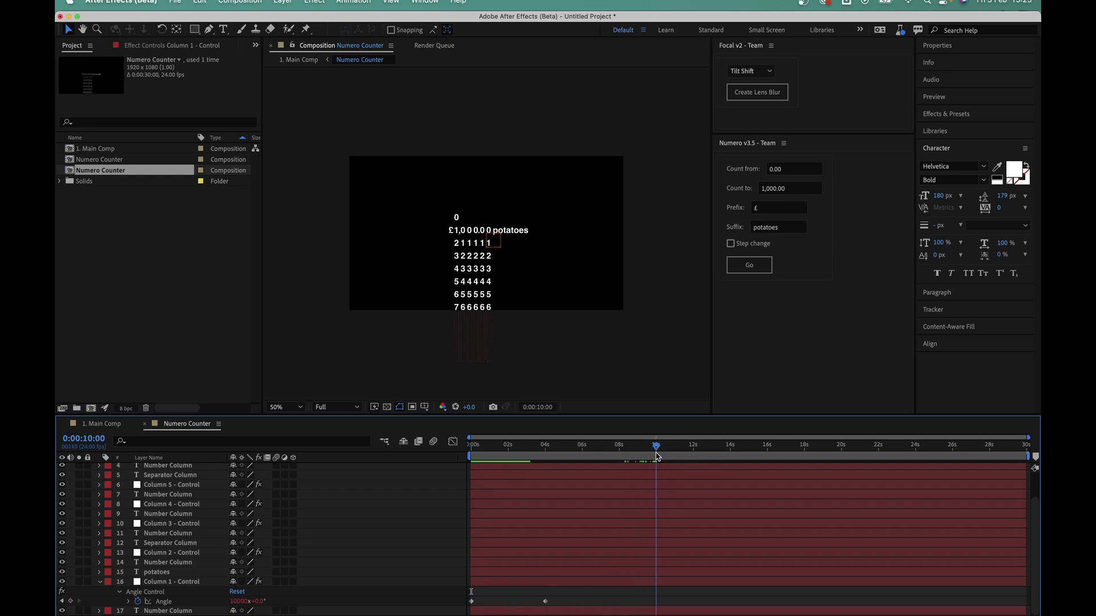
{"action": "left_click_drag", "start_coordinate": [545, 602], "coordinate": [656, 603]}
{"action": "key", "text": "Home"}
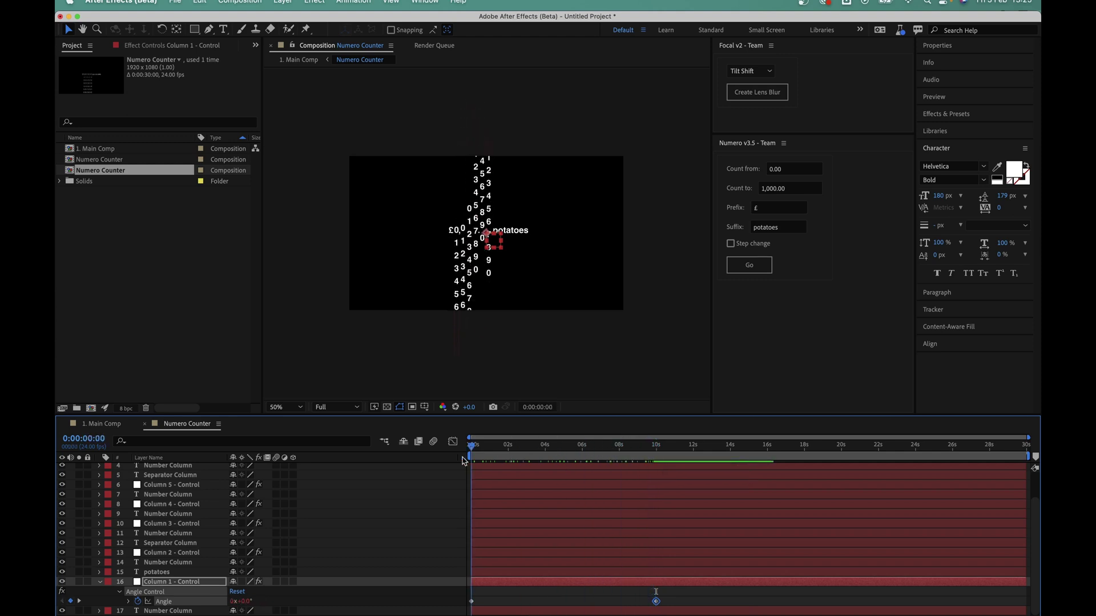
{"action": "left_click", "coordinate": [103, 424]}
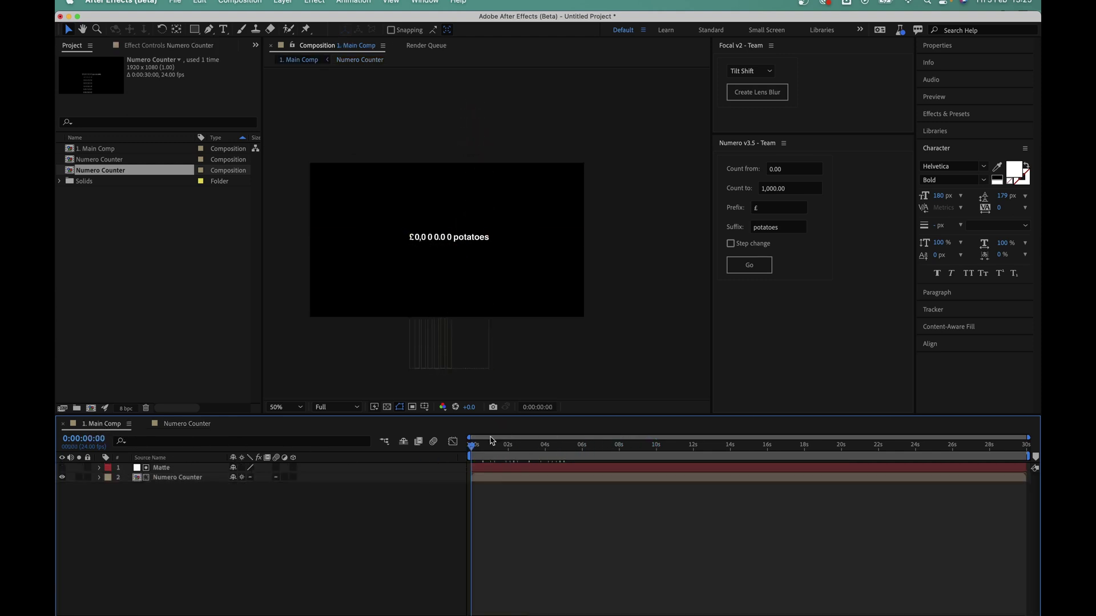
Scrub the main comp to check the slower count, then select both Matte and Numero Counter layers.
{"action": "left_click_drag", "start_coordinate": [474, 446], "coordinate": [452, 462]}
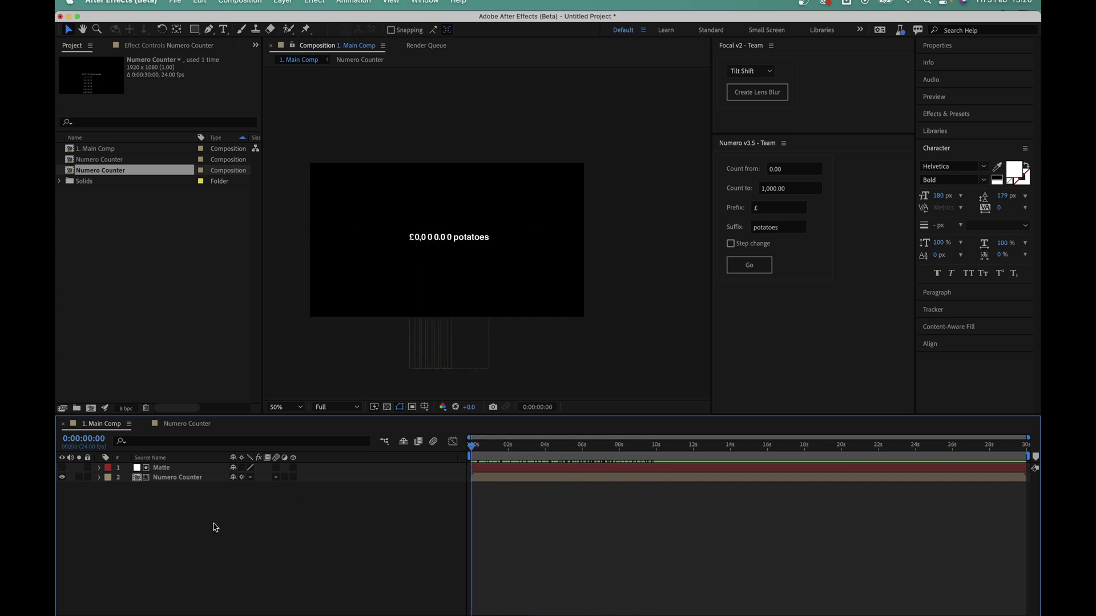
{"action": "left_click_drag", "start_coordinate": [217, 526], "coordinate": [178, 474]}
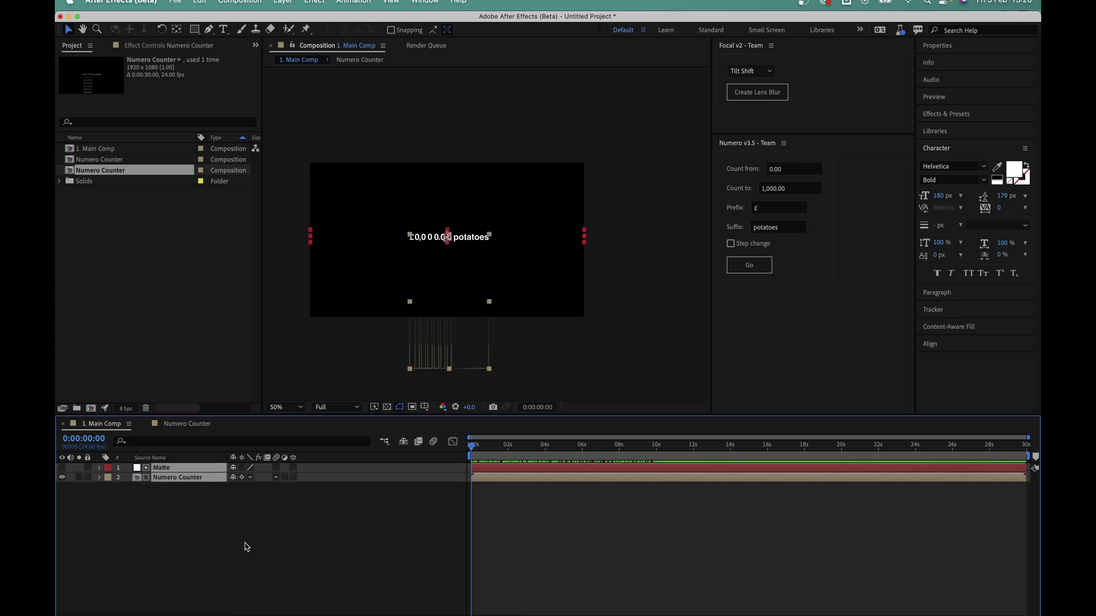
Delete both counter layers and rebuild the counter with the suffix set to 'p'.
{"action": "key", "text": "Delete"}
{"action": "left_click", "coordinate": [793, 228]}
{"action": "type", "text": "p"}
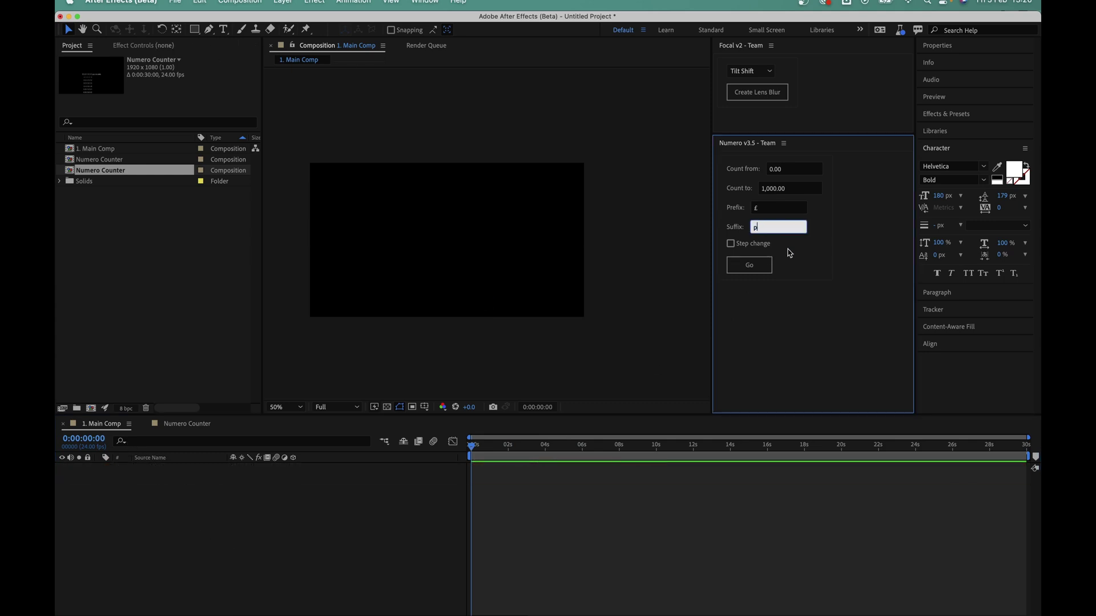
{"action": "left_click", "coordinate": [763, 270]}
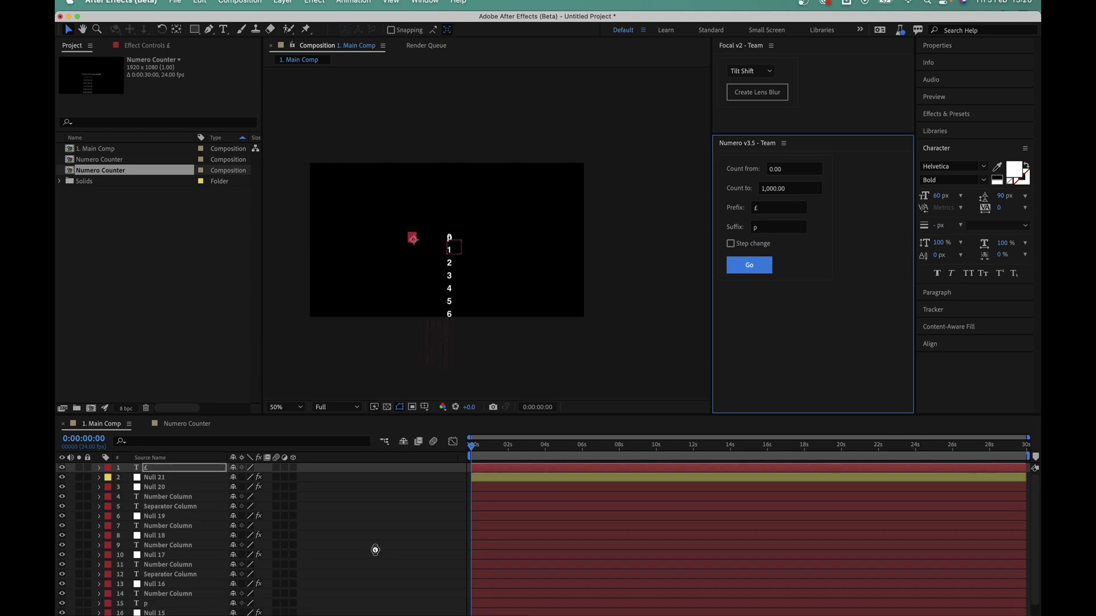
{"action": "left_click", "coordinate": [391, 547]}
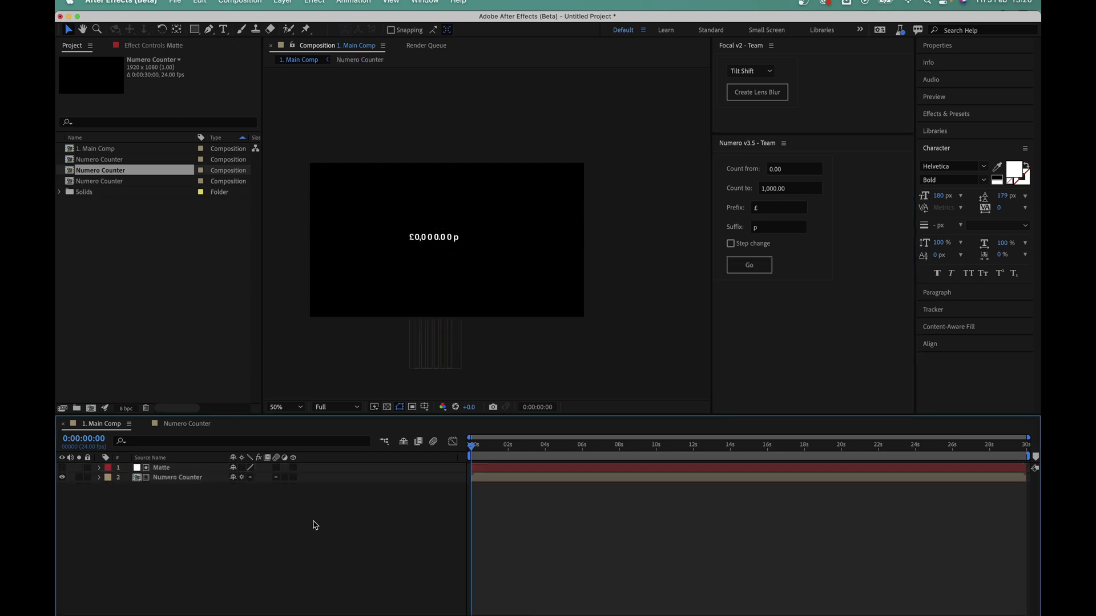
{"action": "left_click", "coordinate": [196, 479]}
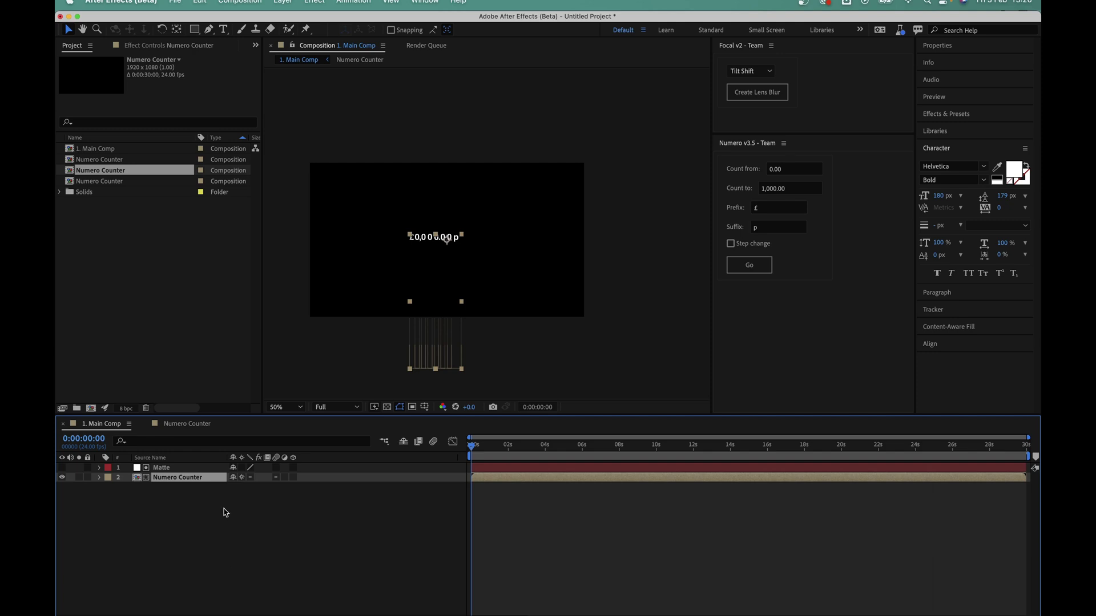
Scale the Numero Counter layer up to 511% to test its sharpness.
{"action": "key", "text": "s"}
{"action": "left_click_drag", "start_coordinate": [264, 488], "coordinate": [390, 434]}
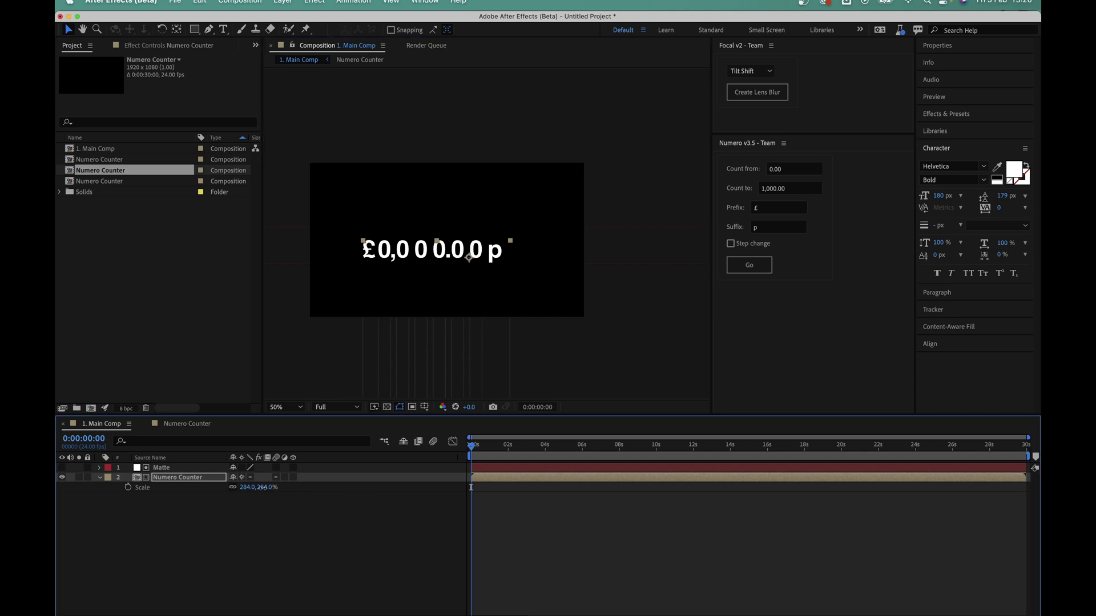
{"action": "left_click_drag", "start_coordinate": [258, 487], "coordinate": [488, 242]}
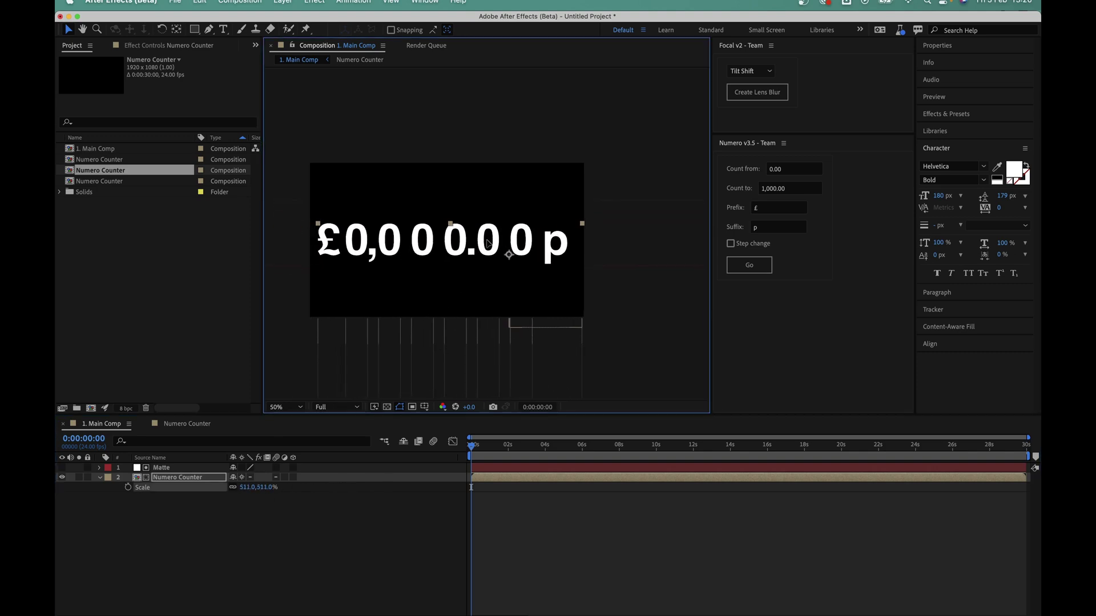
{"action": "left_click", "coordinate": [297, 545]}
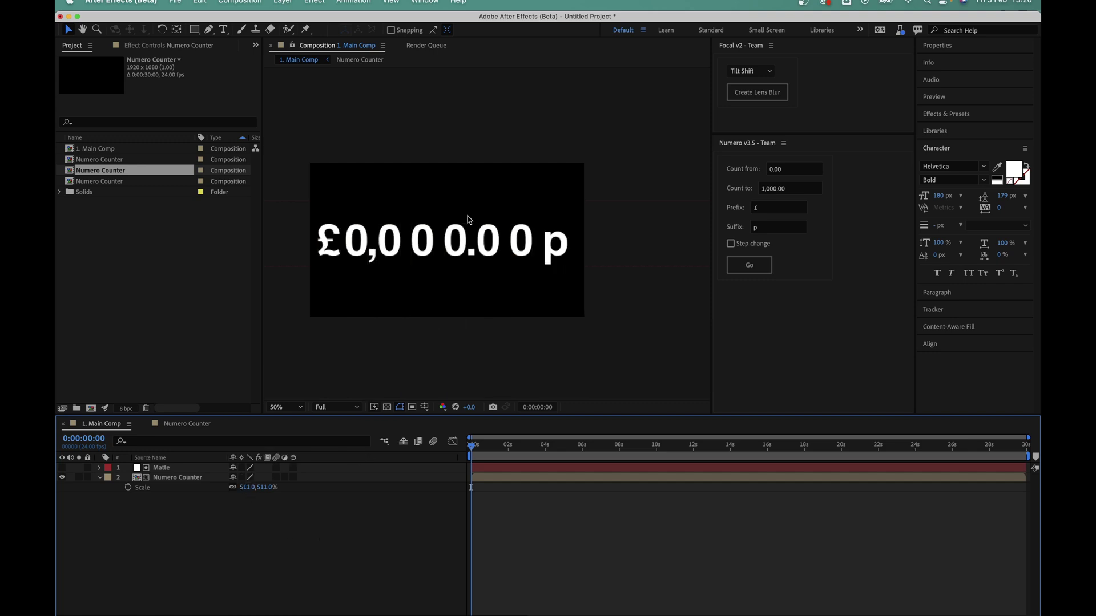
{"action": "scroll", "coordinate": [456, 220], "scroll_direction": "up", "scroll_amount": 2}
{"action": "scroll", "coordinate": [432, 280], "scroll_direction": "up", "scroll_amount": 1}
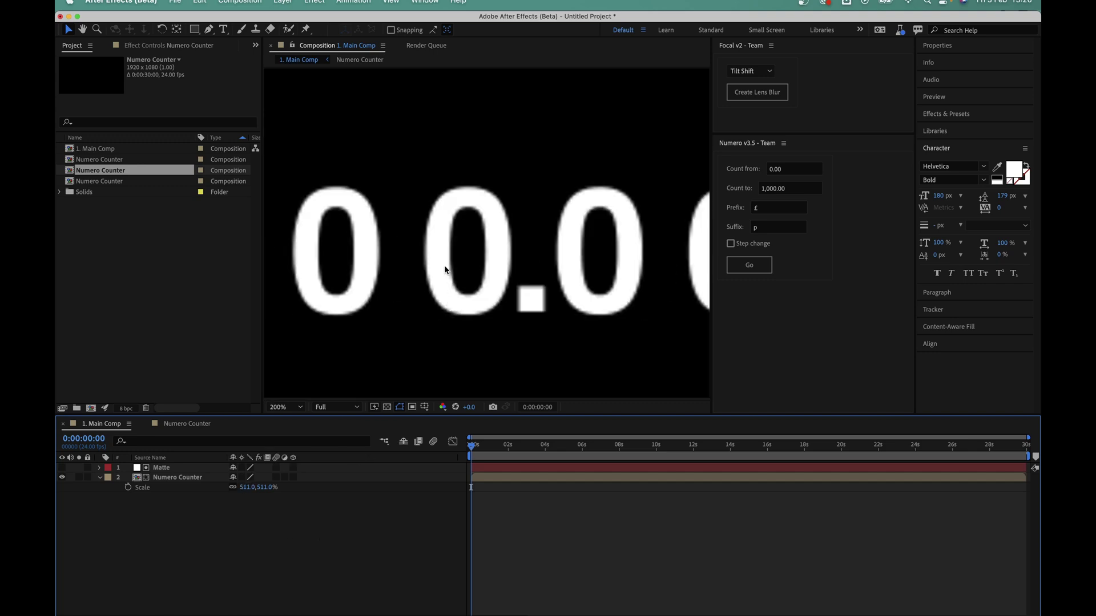
{"action": "scroll", "coordinate": [446, 269], "scroll_direction": "down", "scroll_amount": 2}
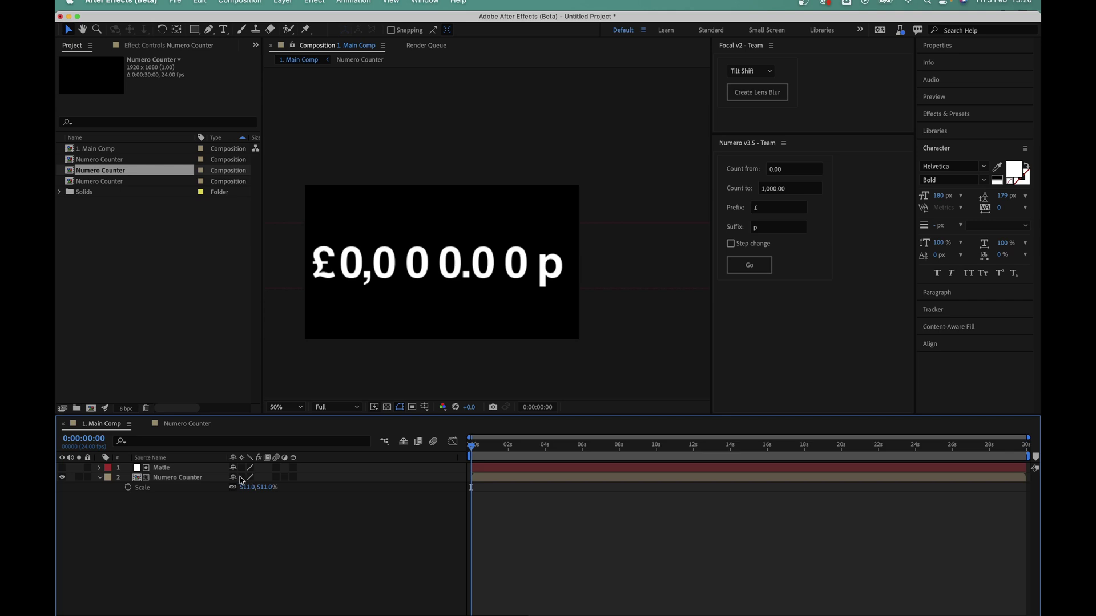
Enable Collapse Transformations on the counter and set its Scale back to 100%.
{"action": "left_click", "coordinate": [242, 478]}
{"action": "left_click", "coordinate": [247, 487]}
{"action": "type", "text": "1"}
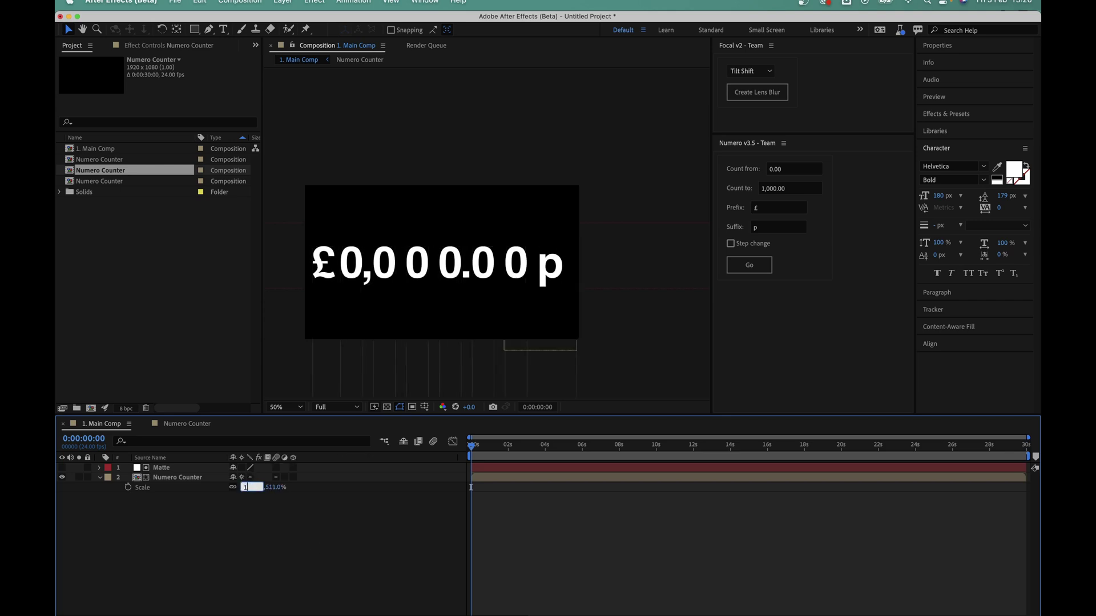
{"action": "type", "text": ",00"}
{"action": "key", "text": "Return"}
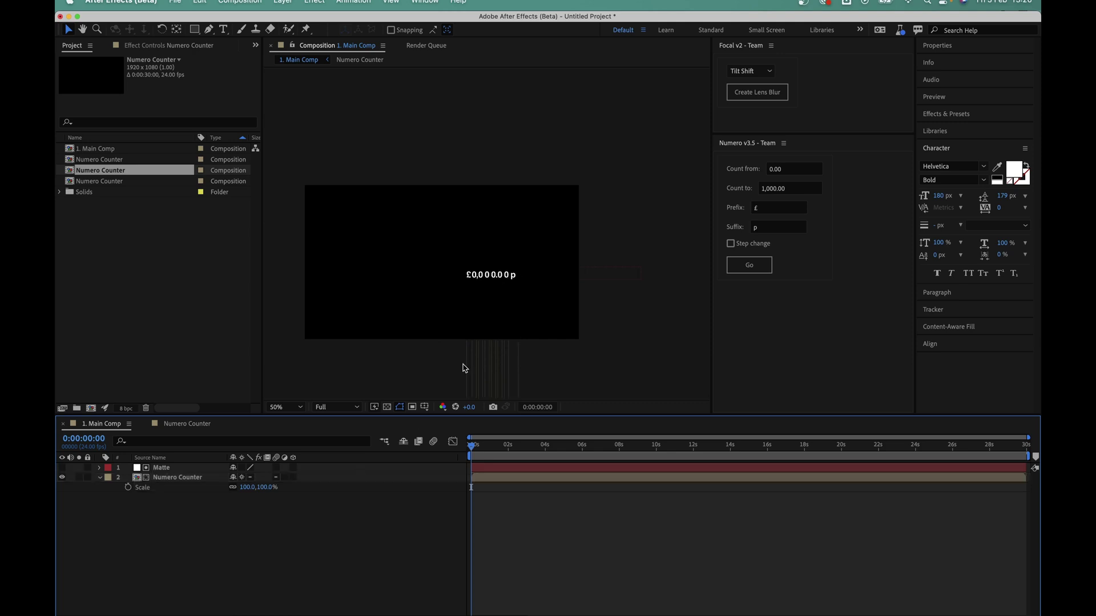
Nudge the counter up and left, then delete the old Matte and Numero Counter layers.
{"action": "left_click", "coordinate": [496, 320]}
{"action": "left_click_drag", "start_coordinate": [497, 320], "coordinate": [440, 304]}
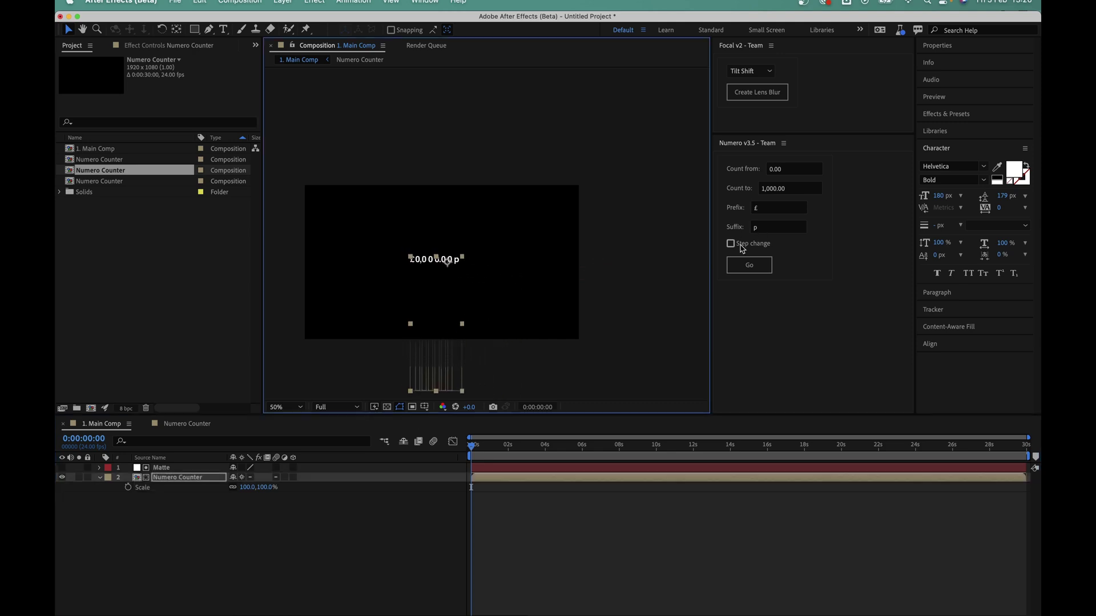
{"action": "left_click", "coordinate": [752, 308]}
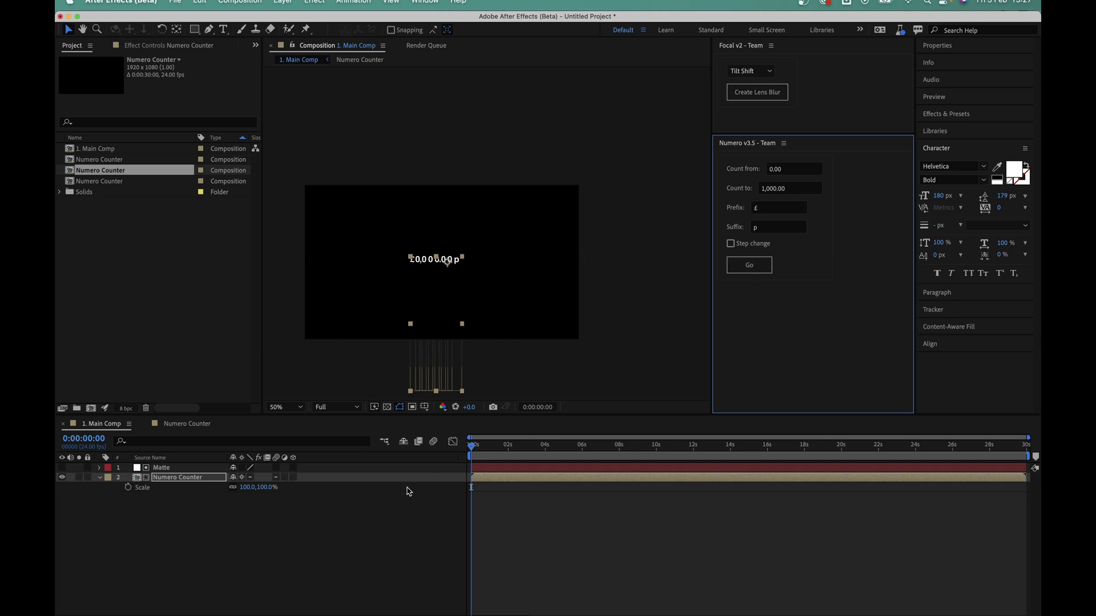
{"action": "left_click_drag", "start_coordinate": [308, 539], "coordinate": [216, 481]}
{"action": "key", "text": "Delete"}
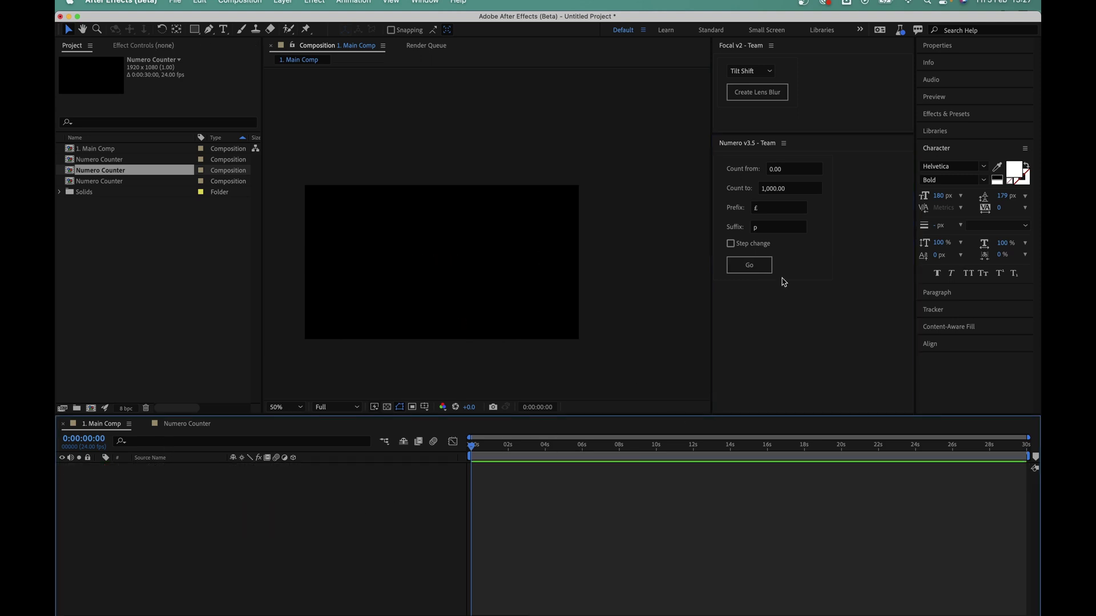
Regenerate the £0,000.00p counter in Numero with Step change enabled, leaving Matte deselected.
{"action": "left_click", "coordinate": [764, 245]}
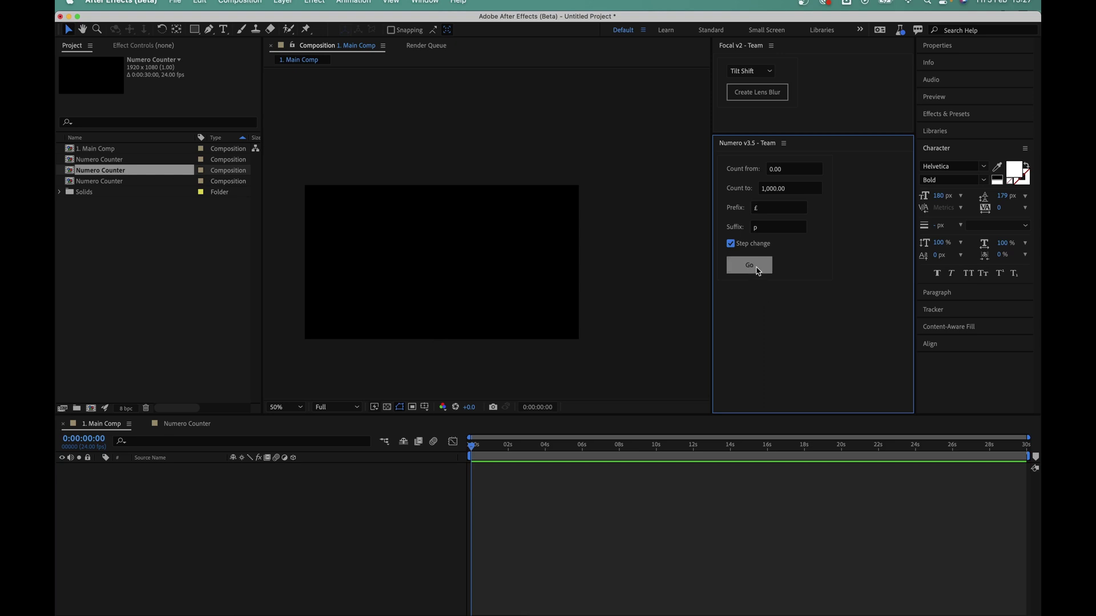
{"action": "left_click", "coordinate": [758, 271]}
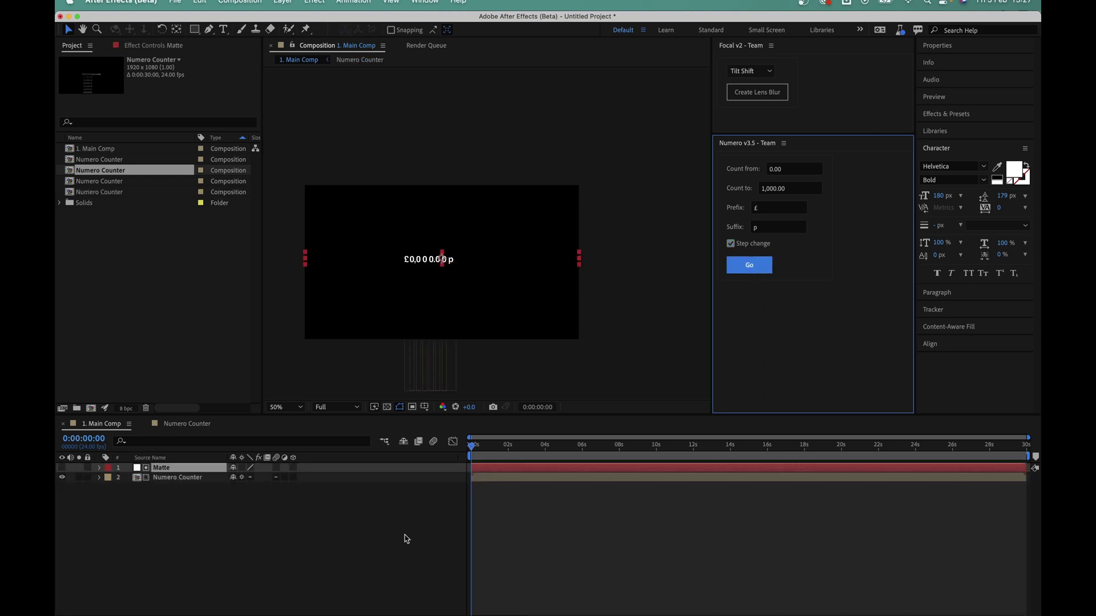
{"action": "left_click", "coordinate": [406, 539]}
{"action": "left_click_drag", "start_coordinate": [474, 448], "coordinate": [535, 454]}
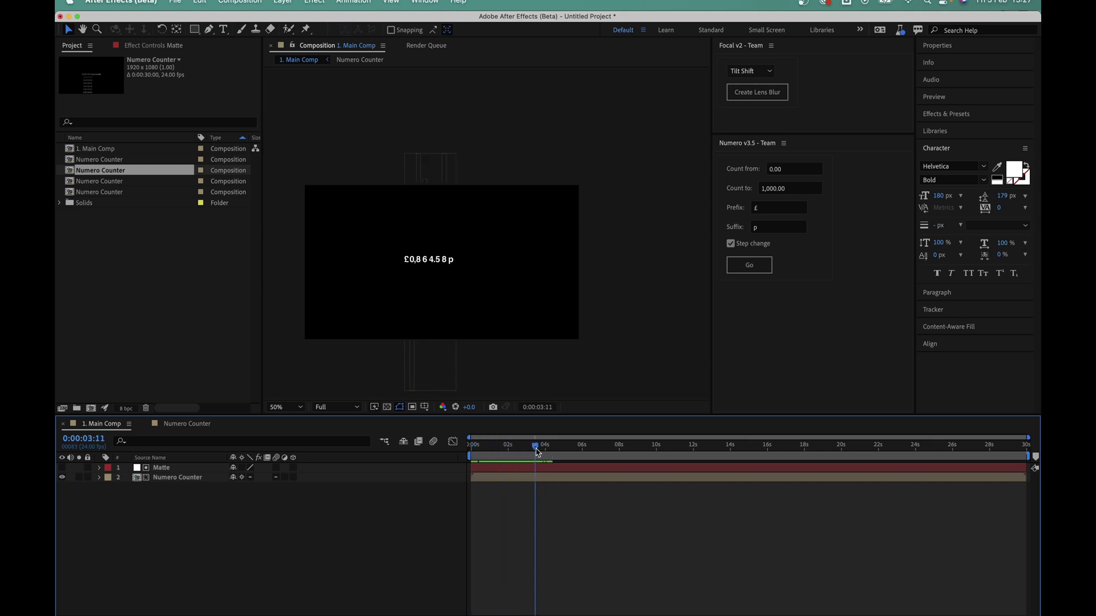